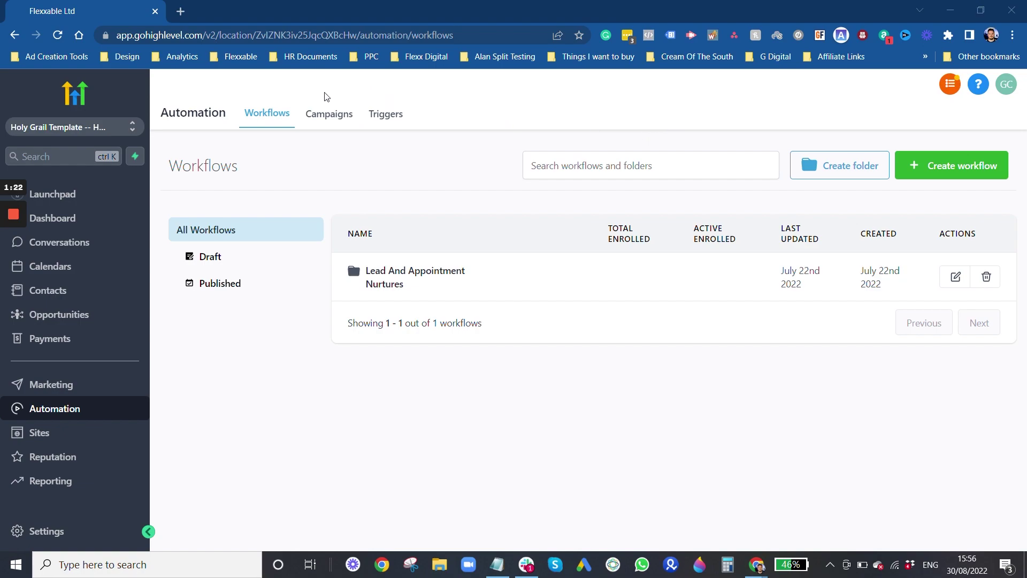
{"action": "left_click", "coordinate": [329, 115]}
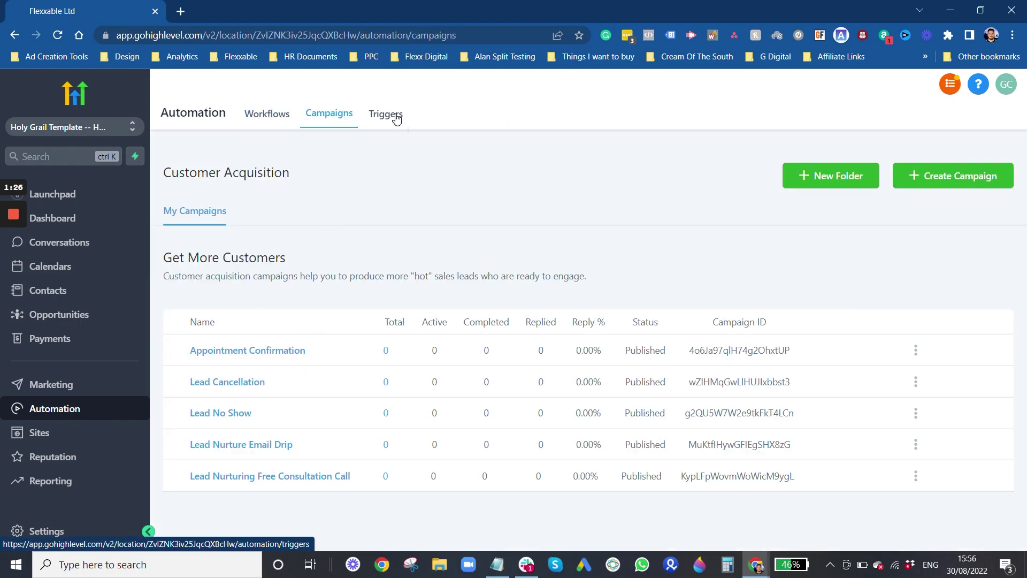
{"action": "left_click", "coordinate": [395, 115]}
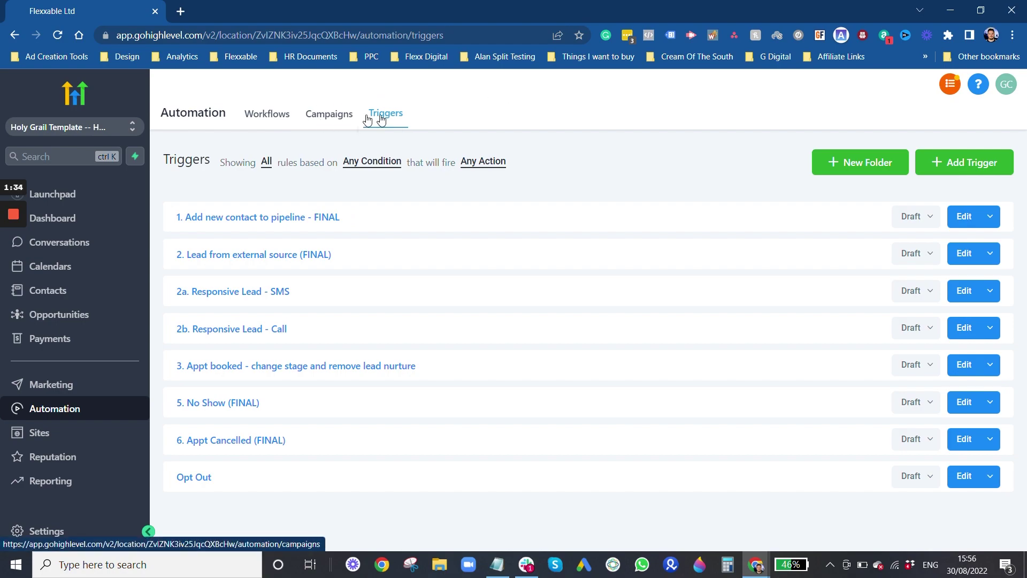
{"action": "left_click", "coordinate": [277, 119]}
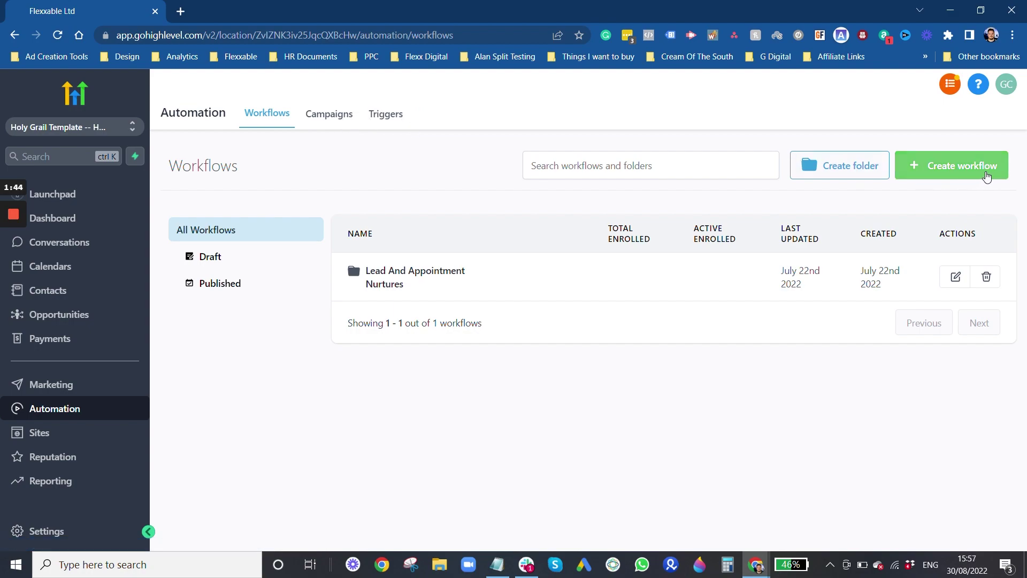
Import the Appointment Confirmation campaign into a new draft workflow and dismiss the success notice
{"action": "left_click", "coordinate": [934, 170]}
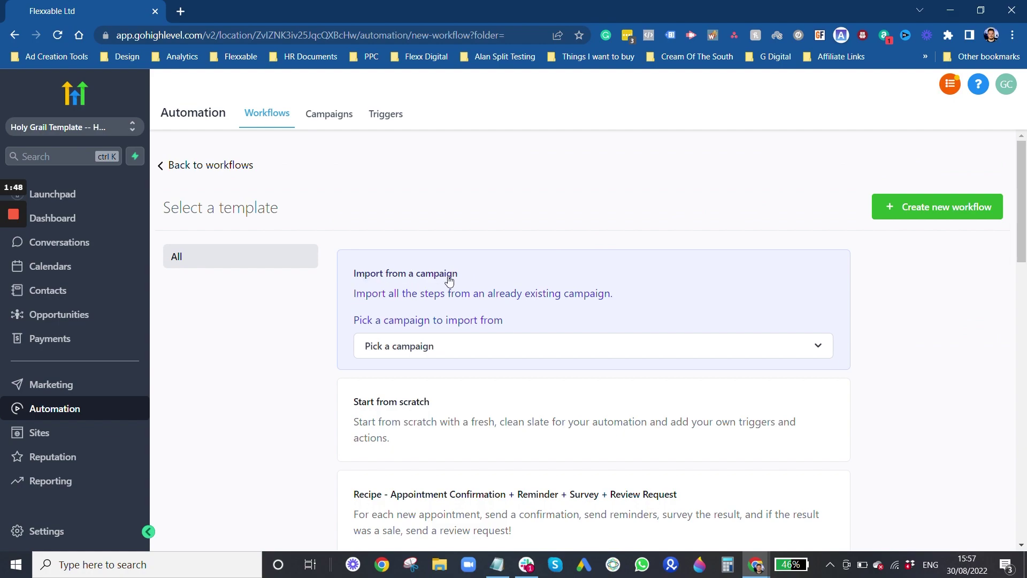
{"action": "left_click", "coordinate": [442, 346]}
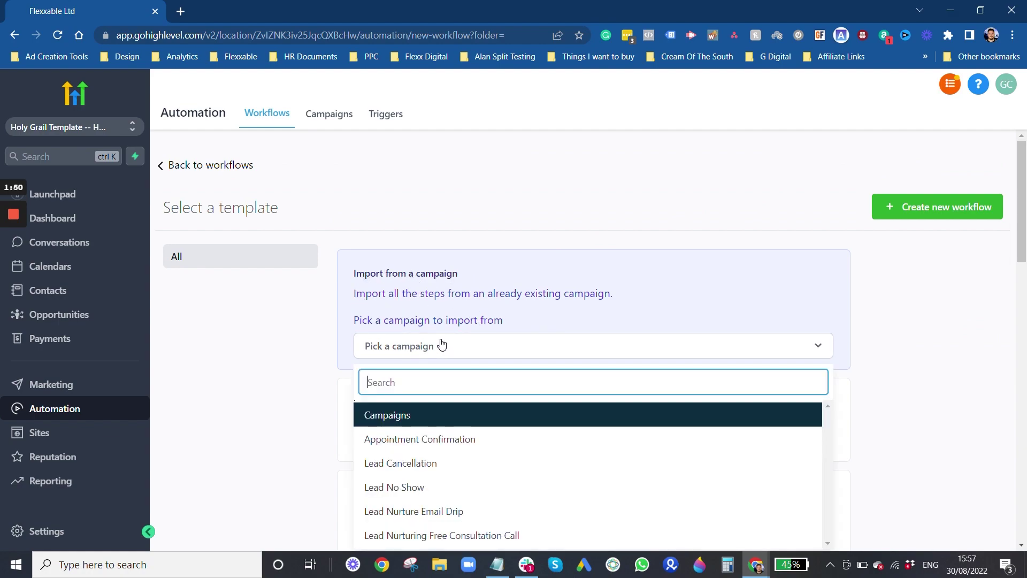
{"action": "left_click", "coordinate": [431, 440]}
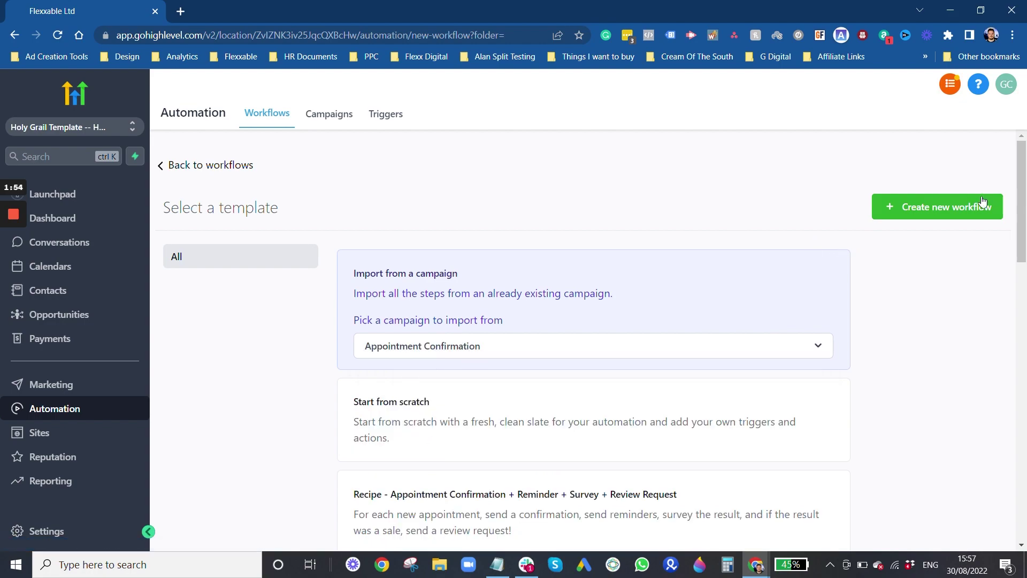
{"action": "left_click", "coordinate": [927, 215]}
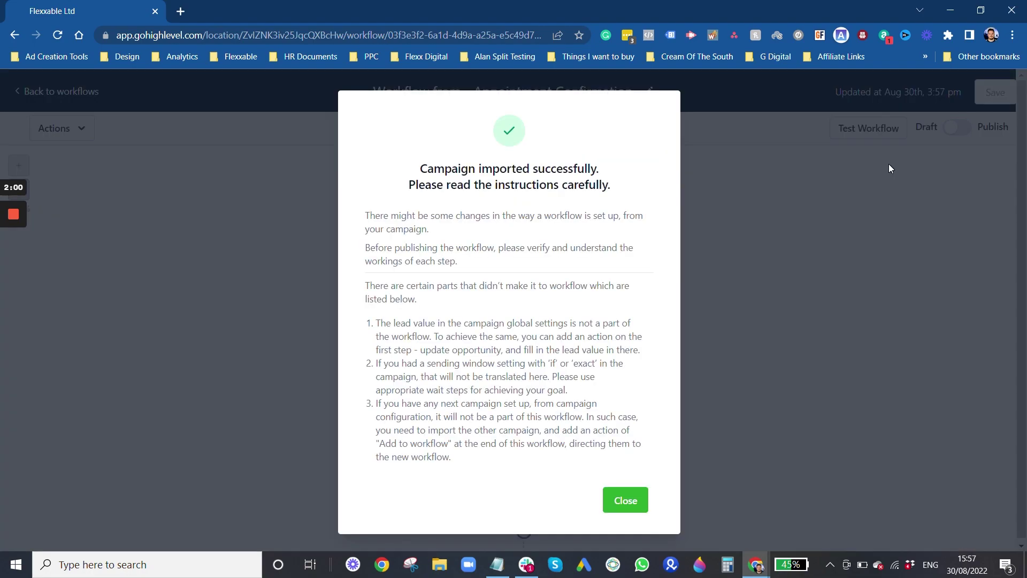
{"action": "left_click", "coordinate": [631, 506]}
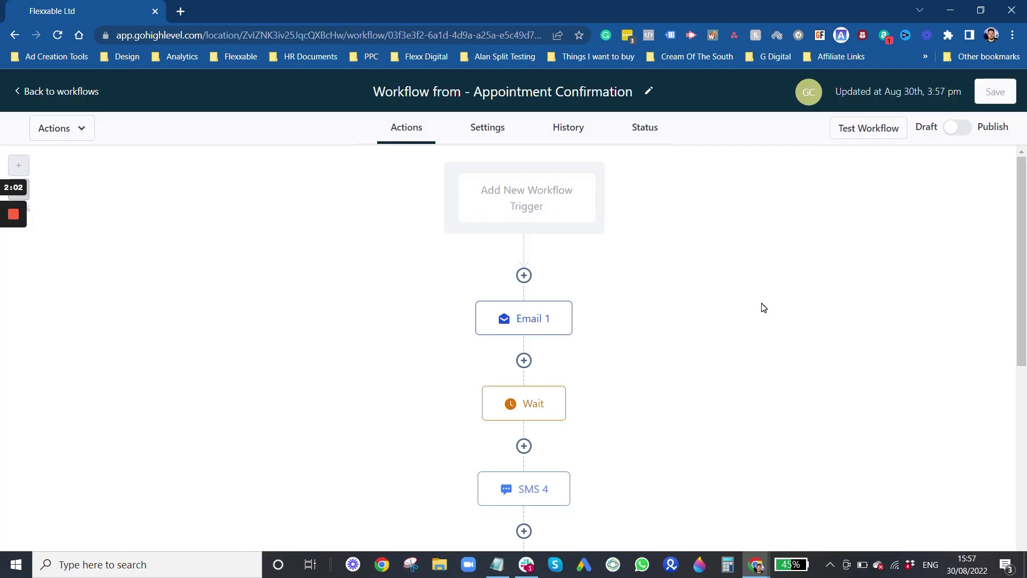
{"action": "scroll", "coordinate": [764, 308], "scroll_direction": "down", "scroll_amount": 10}
{"action": "scroll", "coordinate": [530, 419], "scroll_direction": "up", "scroll_amount": 4}
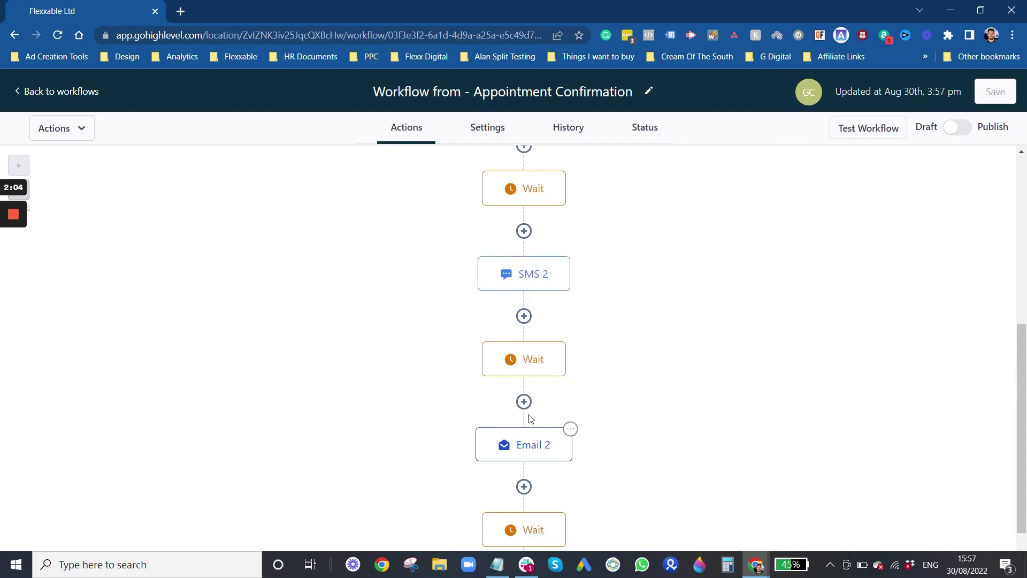
{"action": "scroll", "coordinate": [531, 467], "scroll_direction": "down", "scroll_amount": 3}
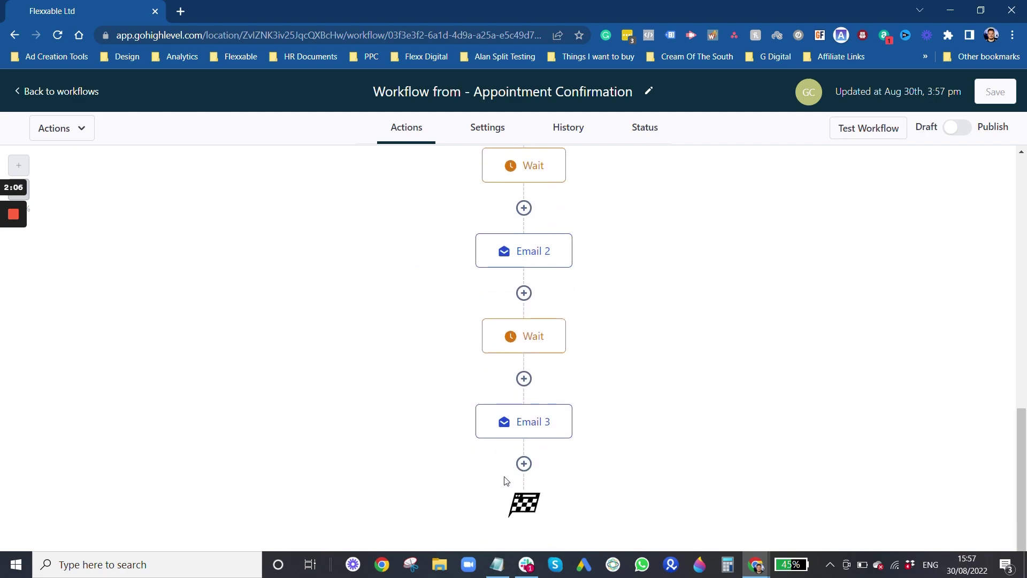
{"action": "scroll", "coordinate": [570, 360], "scroll_direction": "up", "scroll_amount": 10}
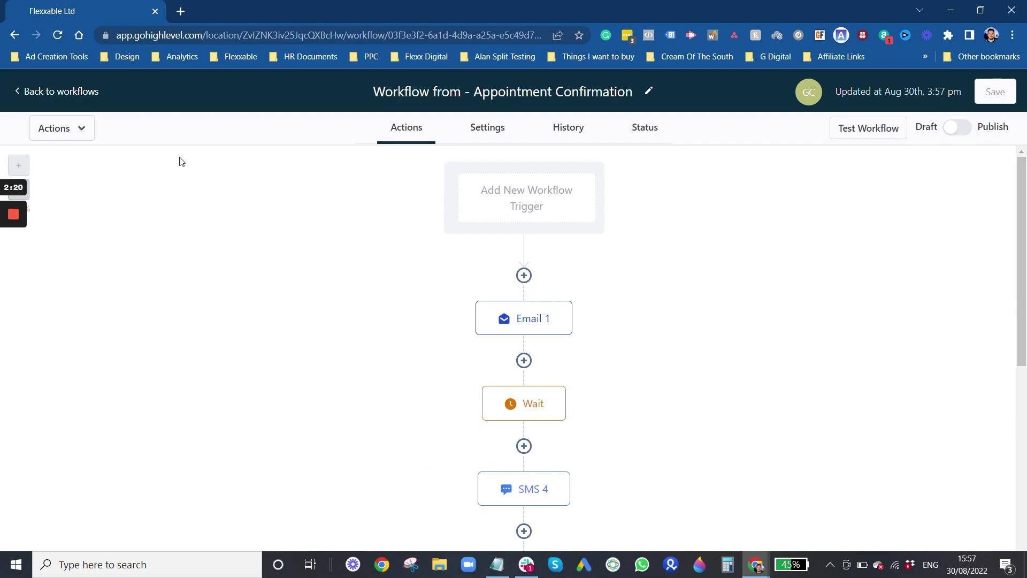
Delete the imported Workflow from - Appointment Confirmation from the workflows list
{"action": "left_click", "coordinate": [60, 90]}
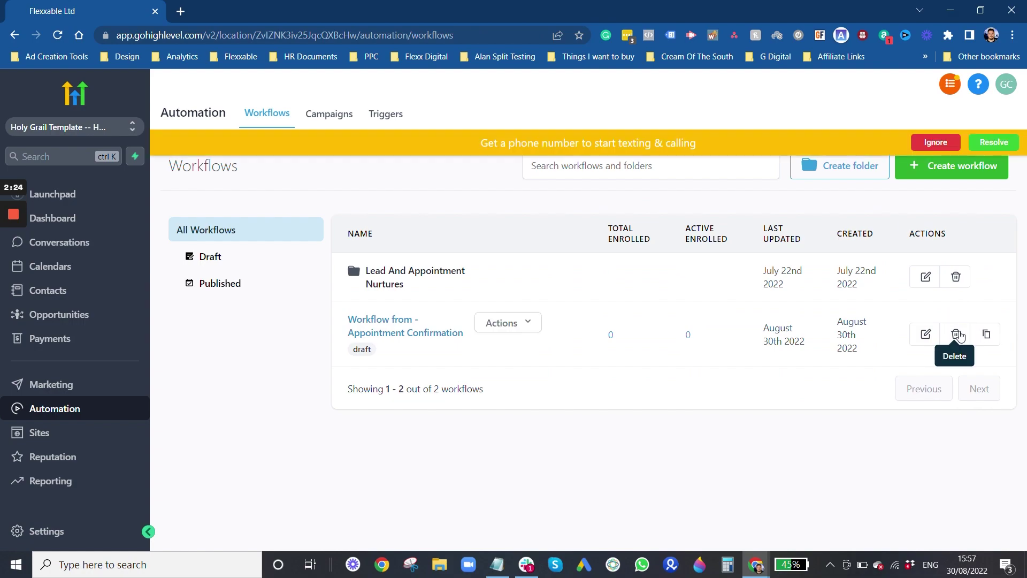
{"action": "left_click", "coordinate": [956, 334]}
{"action": "left_click", "coordinate": [713, 410]}
{"action": "left_click", "coordinate": [942, 142]}
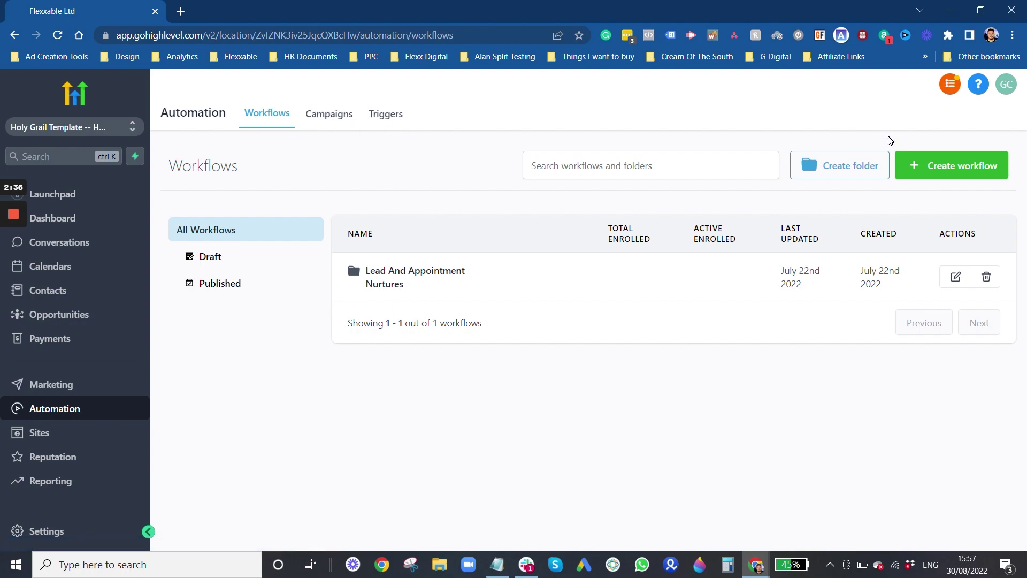
{"action": "left_click", "coordinate": [966, 174]}
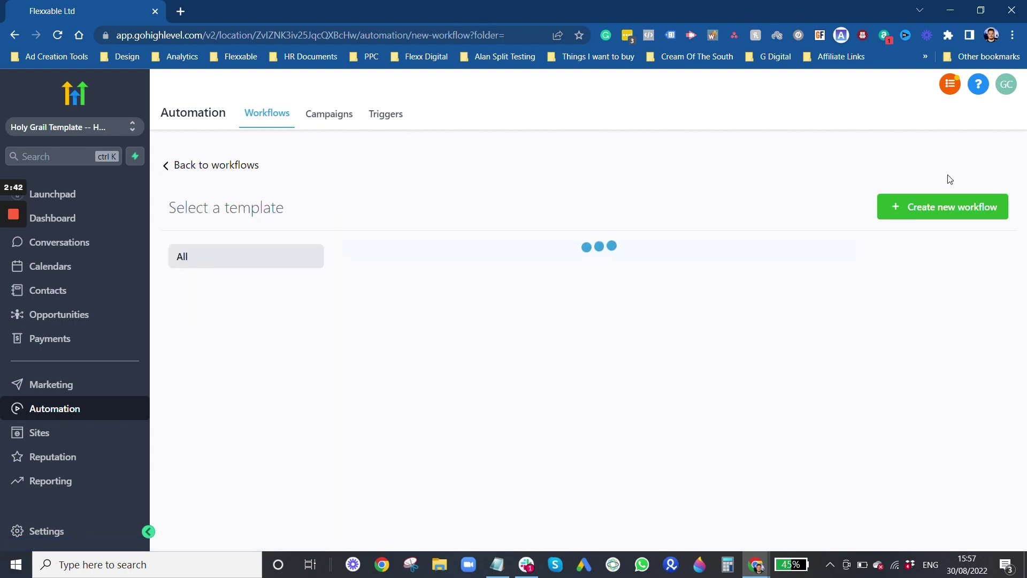
{"action": "scroll", "coordinate": [600, 288], "scroll_direction": "down", "scroll_amount": 2}
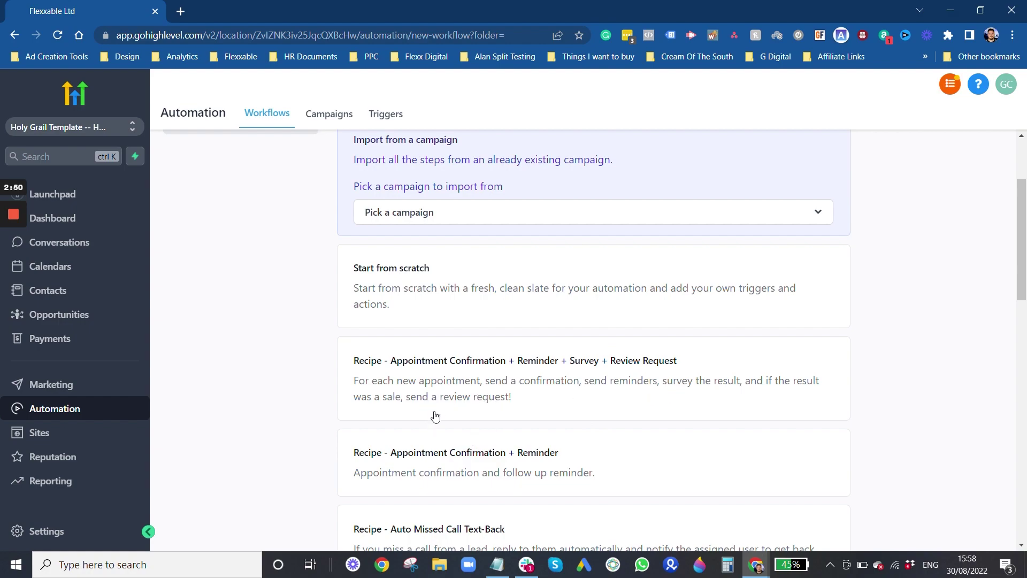
{"action": "scroll", "coordinate": [499, 366], "scroll_direction": "down", "scroll_amount": 3}
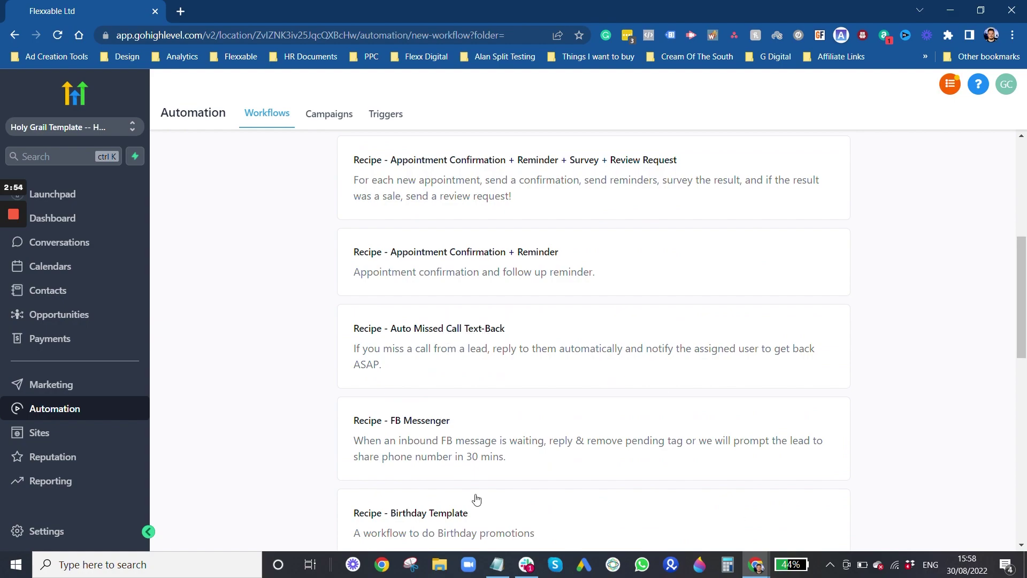
{"action": "scroll", "coordinate": [510, 364], "scroll_direction": "down", "scroll_amount": 1}
{"action": "scroll", "coordinate": [510, 364], "scroll_direction": "down", "scroll_amount": 2}
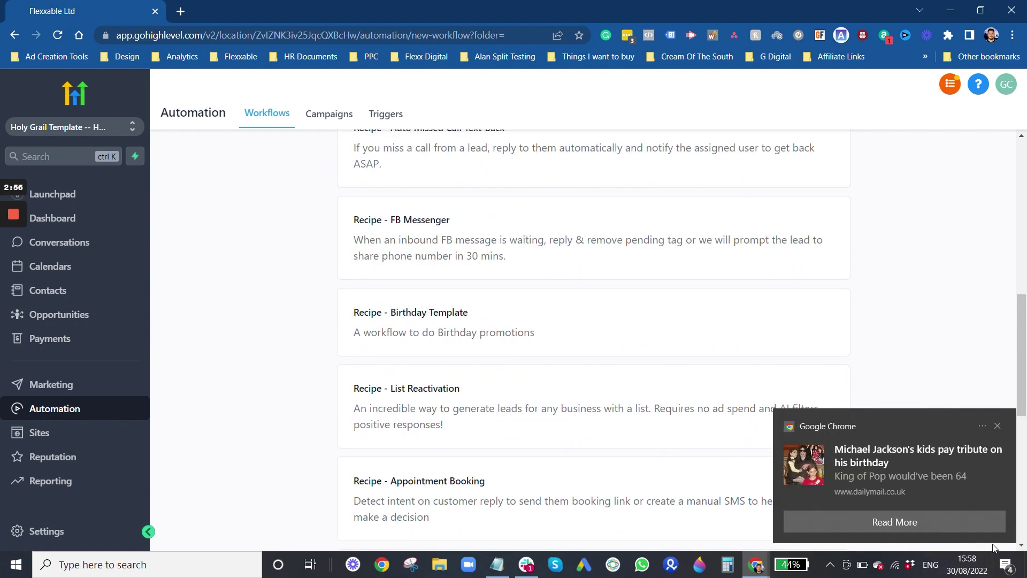
{"action": "left_click", "coordinate": [999, 428]}
{"action": "left_click", "coordinate": [1006, 564]}
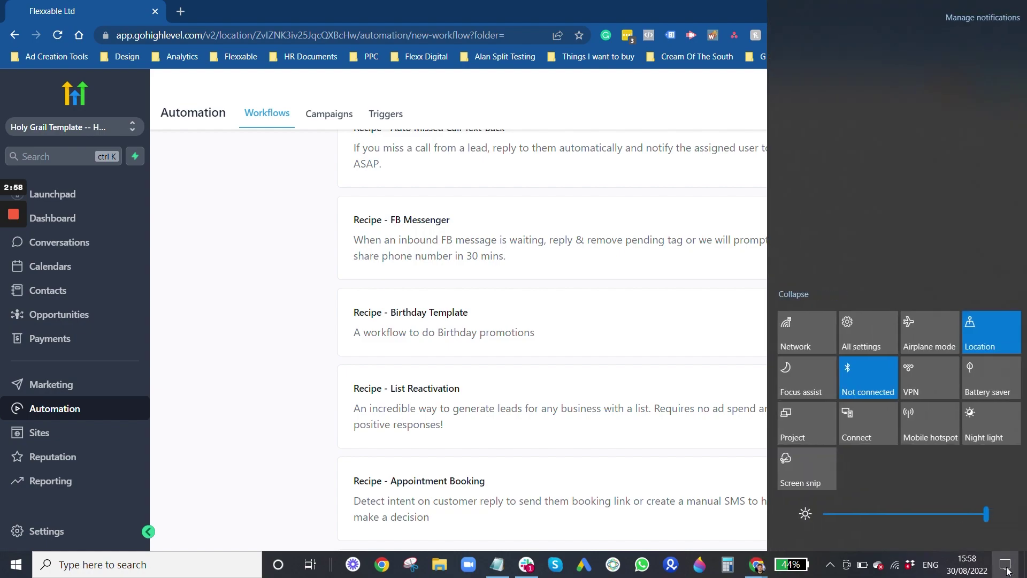
{"action": "left_click", "coordinate": [395, 351]}
{"action": "scroll", "coordinate": [457, 298], "scroll_direction": "down", "scroll_amount": 1}
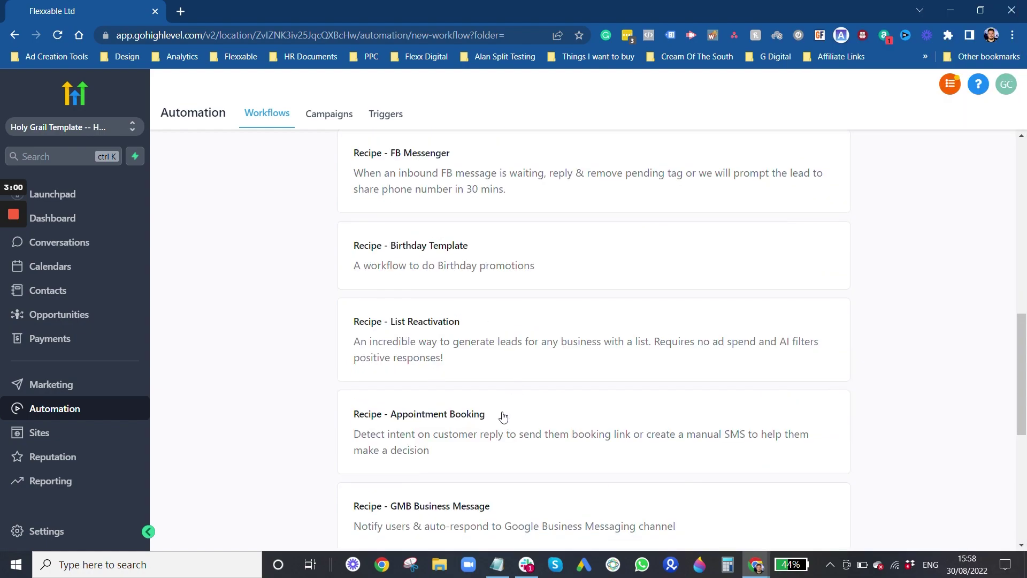
{"action": "scroll", "coordinate": [426, 413], "scroll_direction": "down", "scroll_amount": 2}
{"action": "scroll", "coordinate": [428, 412], "scroll_direction": "down", "scroll_amount": 3}
{"action": "scroll", "coordinate": [514, 396], "scroll_direction": "up", "scroll_amount": 15}
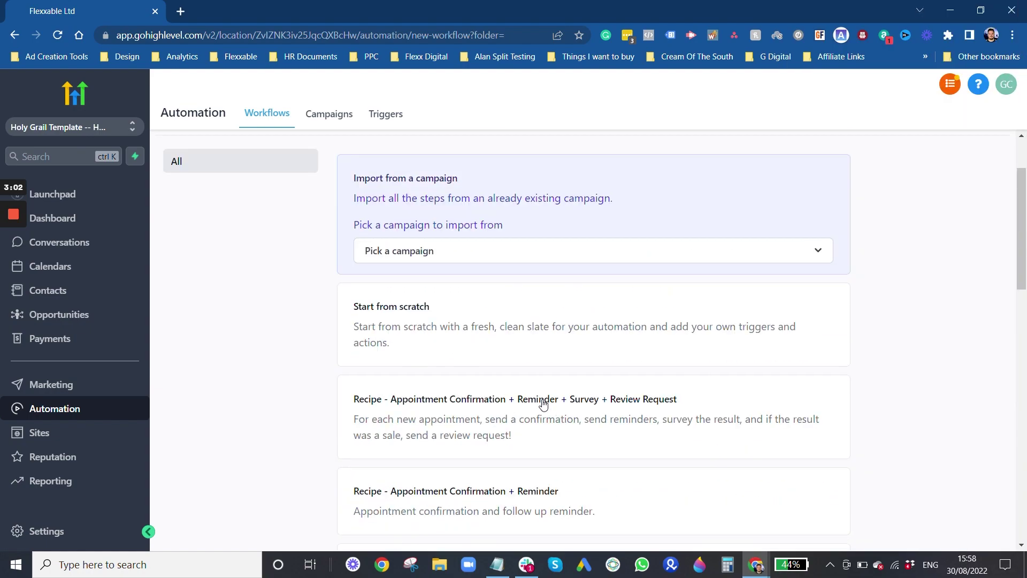
{"action": "scroll", "coordinate": [503, 353], "scroll_direction": "down", "scroll_amount": 5}
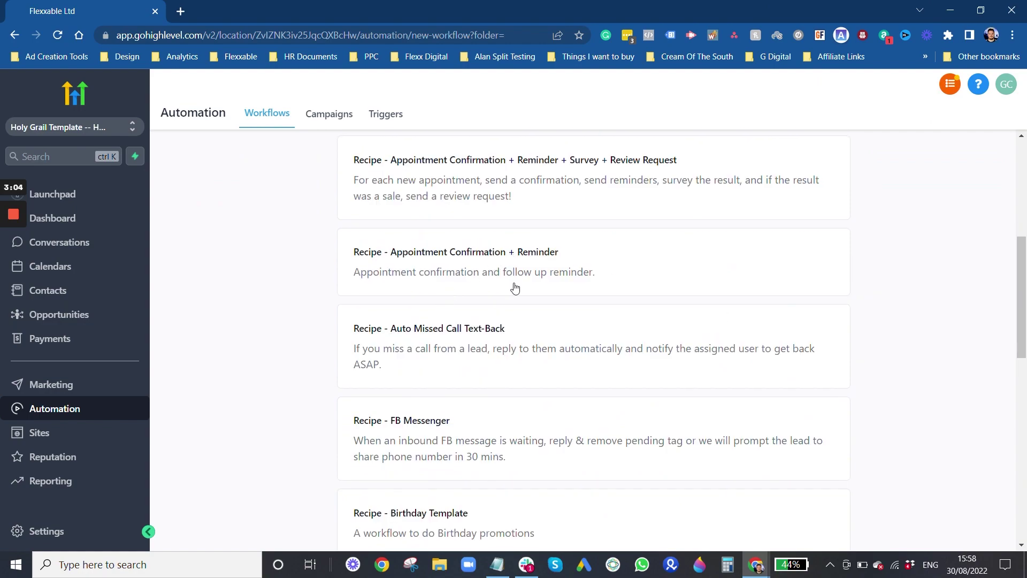
{"action": "scroll", "coordinate": [541, 331], "scroll_direction": "down", "scroll_amount": 1}
{"action": "scroll", "coordinate": [550, 345], "scroll_direction": "up", "scroll_amount": 3}
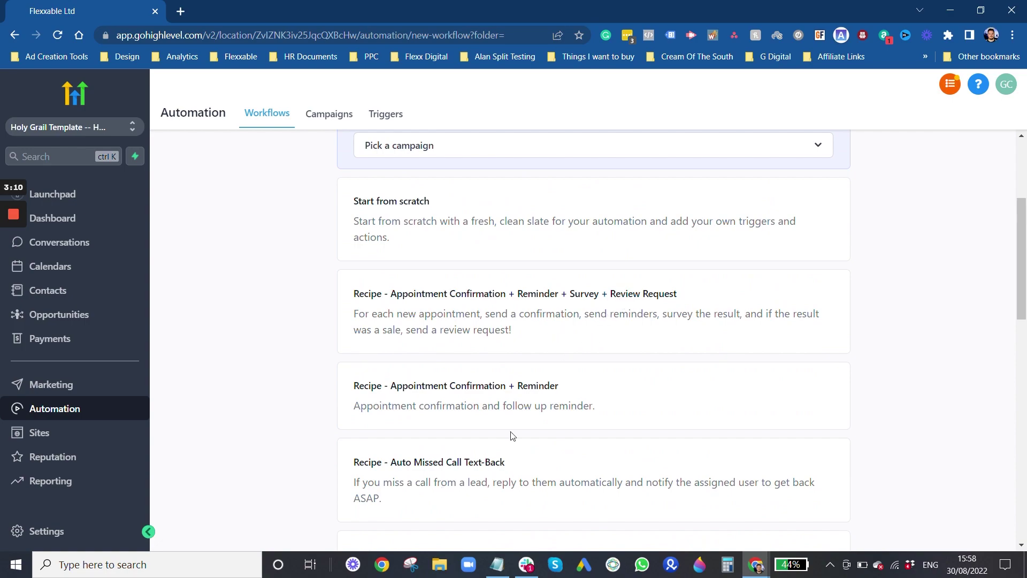
{"action": "scroll", "coordinate": [508, 423], "scroll_direction": "up", "scroll_amount": 1}
{"action": "scroll", "coordinate": [599, 263], "scroll_direction": "down", "scroll_amount": 2}
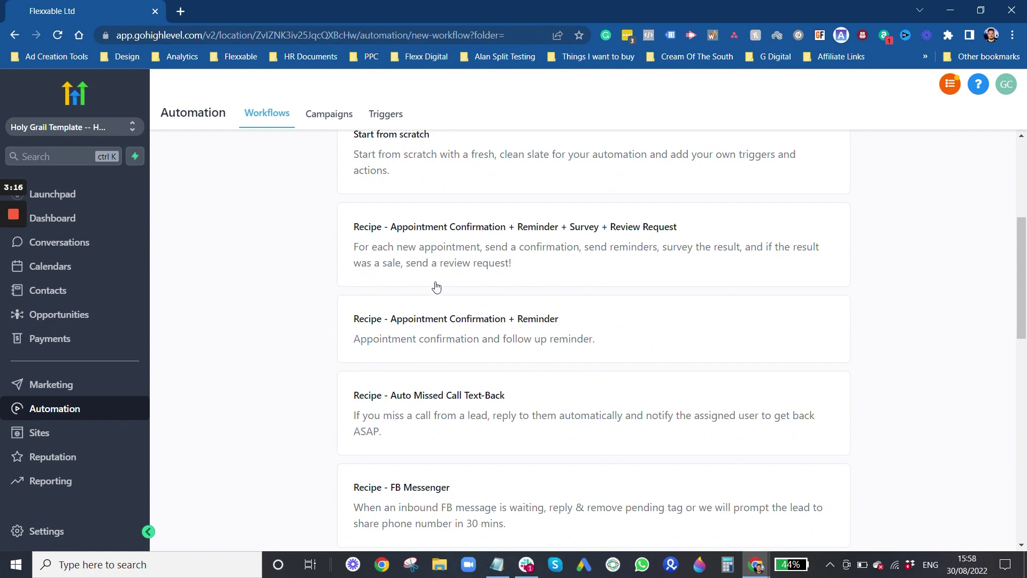
{"action": "scroll", "coordinate": [596, 255], "scroll_direction": "down", "scroll_amount": 1}
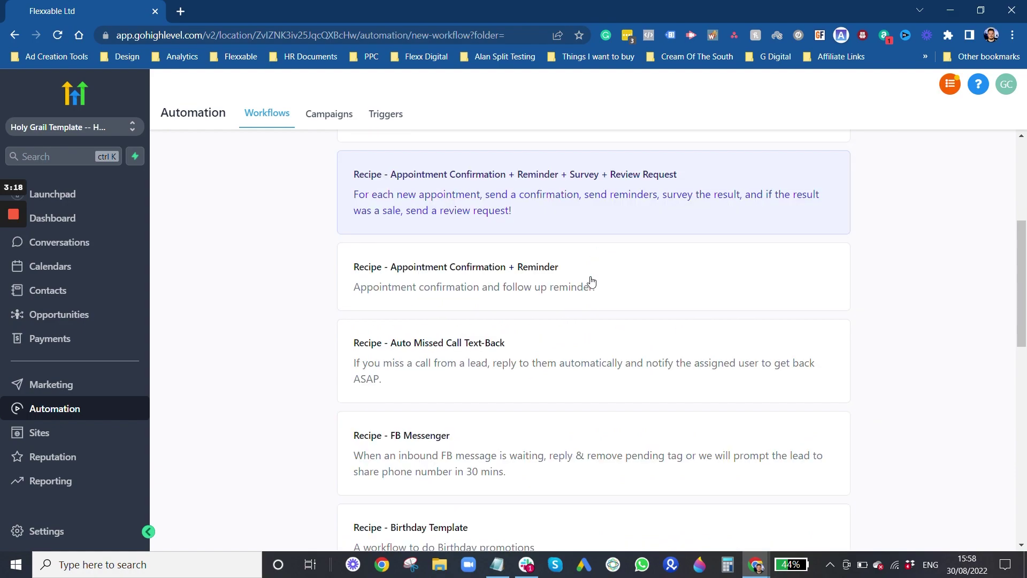
{"action": "scroll", "coordinate": [862, 312], "scroll_direction": "up", "scroll_amount": 5}
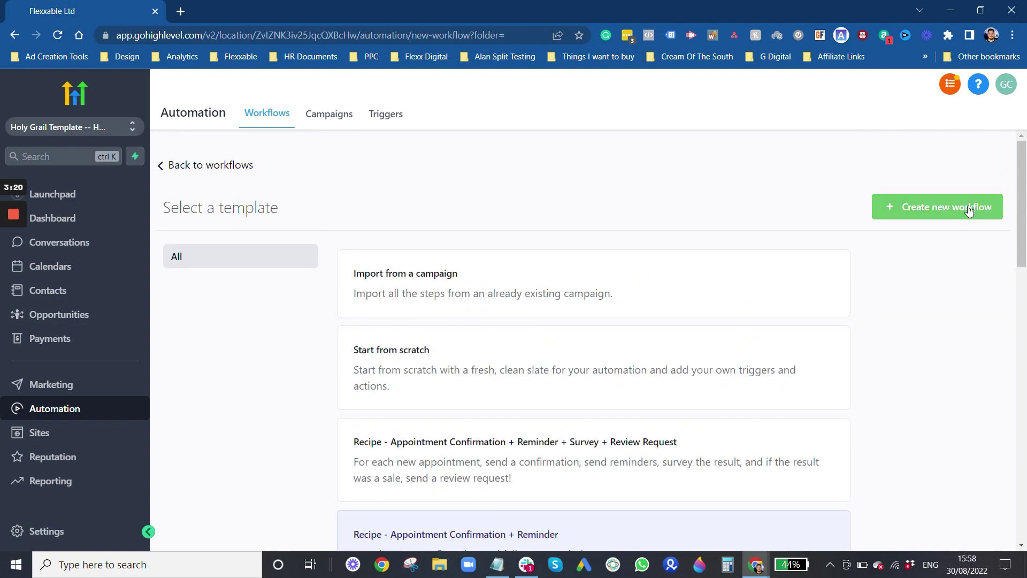
{"action": "scroll", "coordinate": [776, 433], "scroll_direction": "down", "scroll_amount": 3}
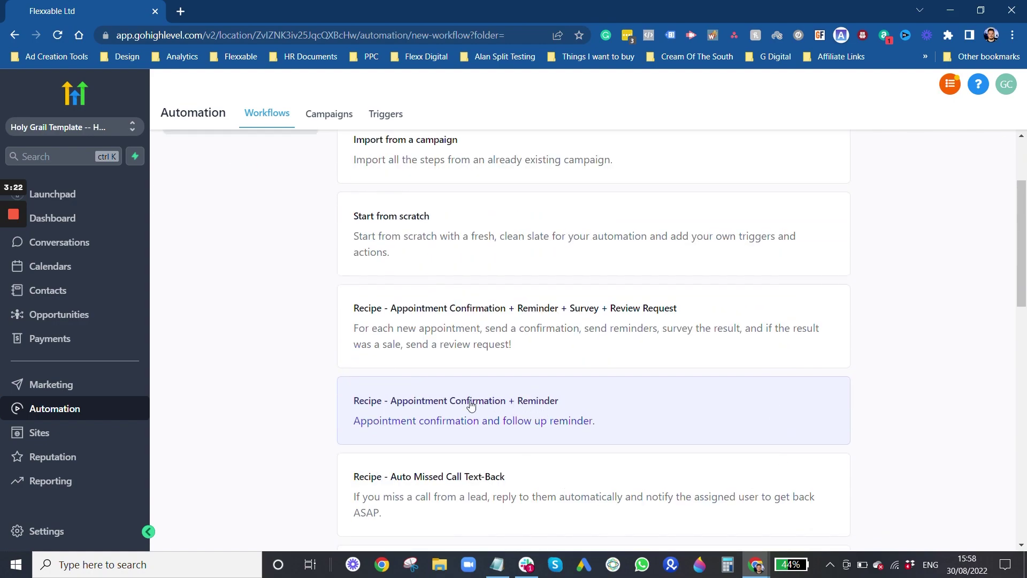
{"action": "scroll", "coordinate": [851, 239], "scroll_direction": "up", "scroll_amount": 3}
Create a workflow from the Appointment Confirmation + Reminder recipe
{"action": "left_click", "coordinate": [942, 208]}
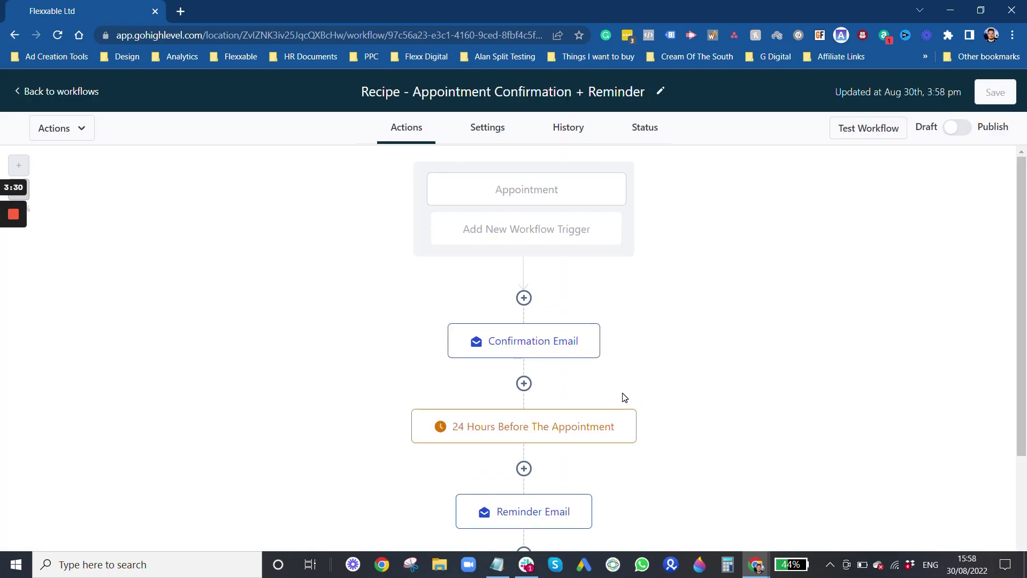
{"action": "scroll", "coordinate": [631, 388], "scroll_direction": "down", "scroll_amount": 4}
{"action": "scroll", "coordinate": [641, 376], "scroll_direction": "up", "scroll_amount": 4}
{"action": "scroll", "coordinate": [690, 353], "scroll_direction": "down", "scroll_amount": 4}
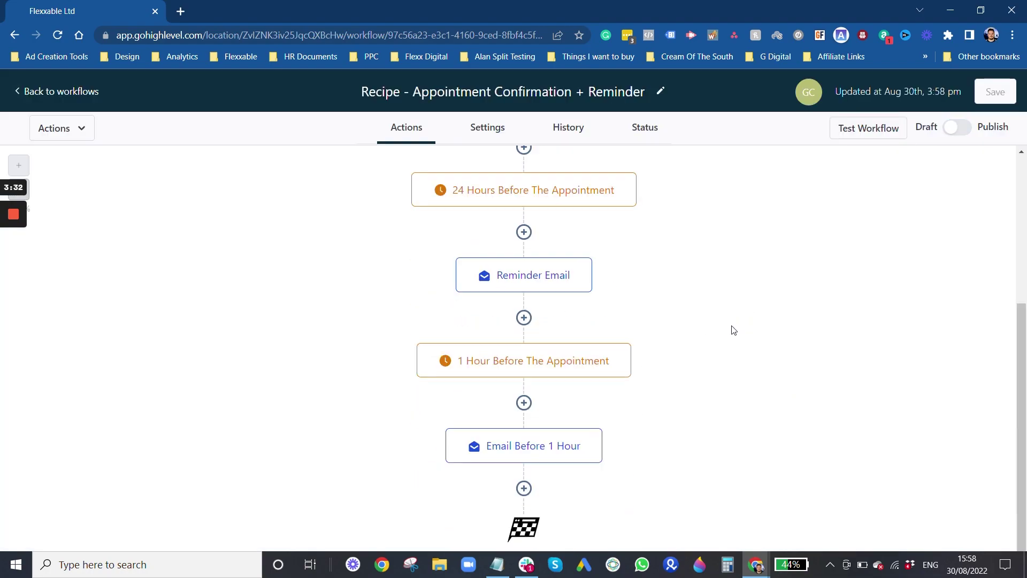
{"action": "scroll", "coordinate": [734, 323], "scroll_direction": "up", "scroll_amount": 4}
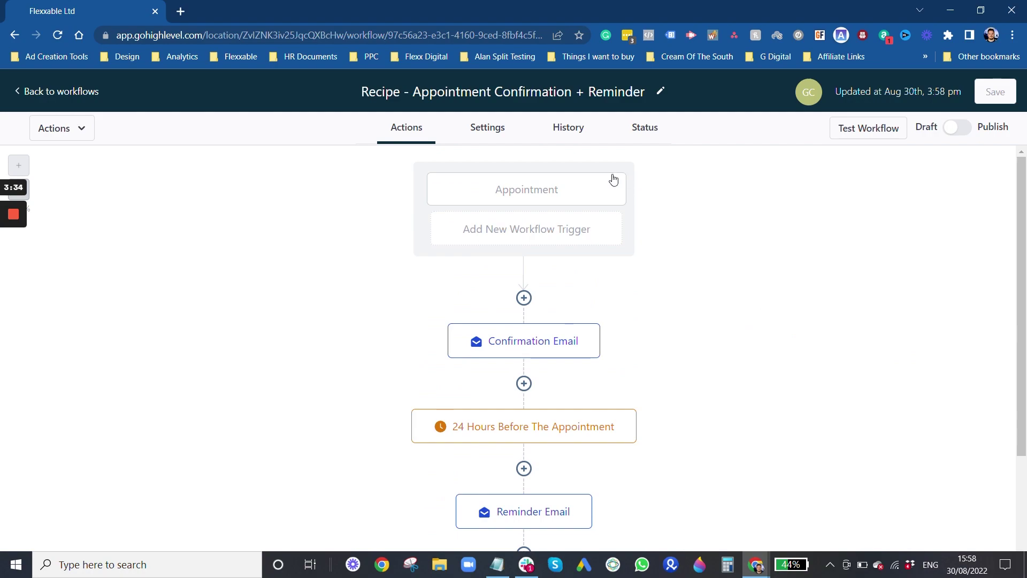
Set the trigger to Customer Booked Appointment, remove the empty filter row, and save it
{"action": "left_click", "coordinate": [531, 196]}
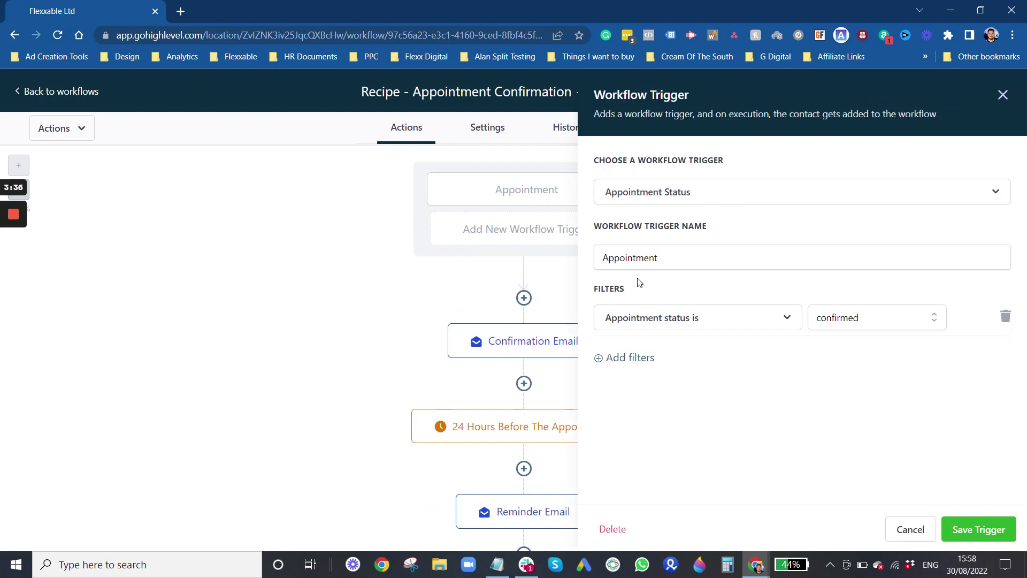
{"action": "left_click", "coordinate": [695, 193]}
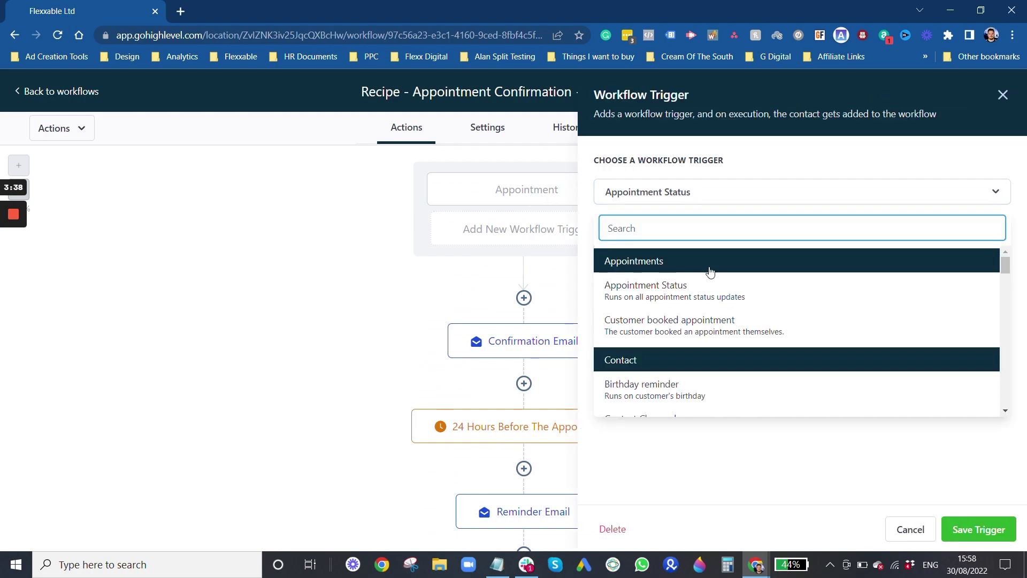
{"action": "left_click", "coordinate": [659, 334]}
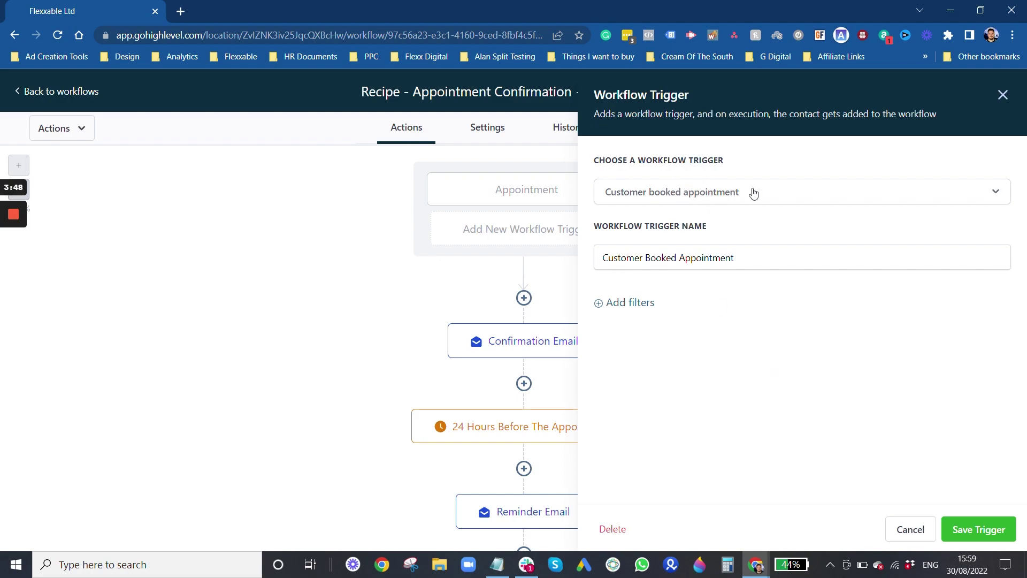
{"action": "left_click", "coordinate": [627, 309]}
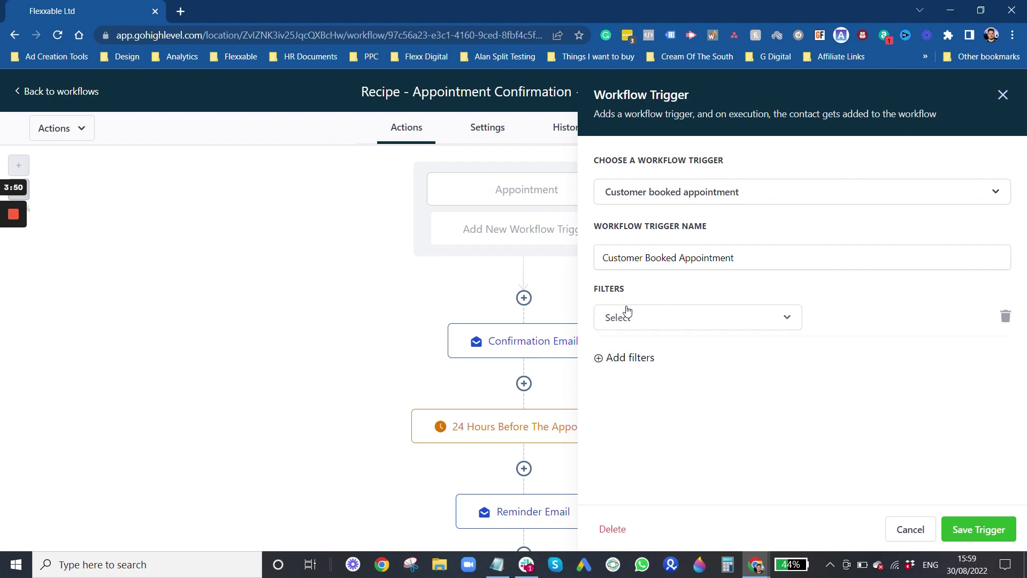
{"action": "left_click", "coordinate": [706, 318]}
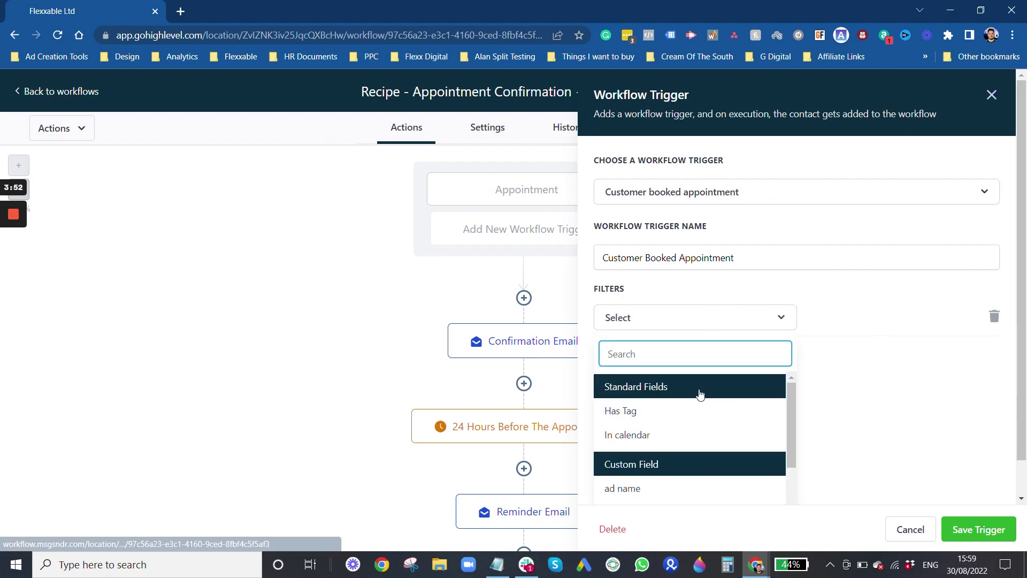
{"action": "scroll", "coordinate": [699, 394], "scroll_direction": "down", "scroll_amount": 3}
{"action": "left_click", "coordinate": [901, 386]}
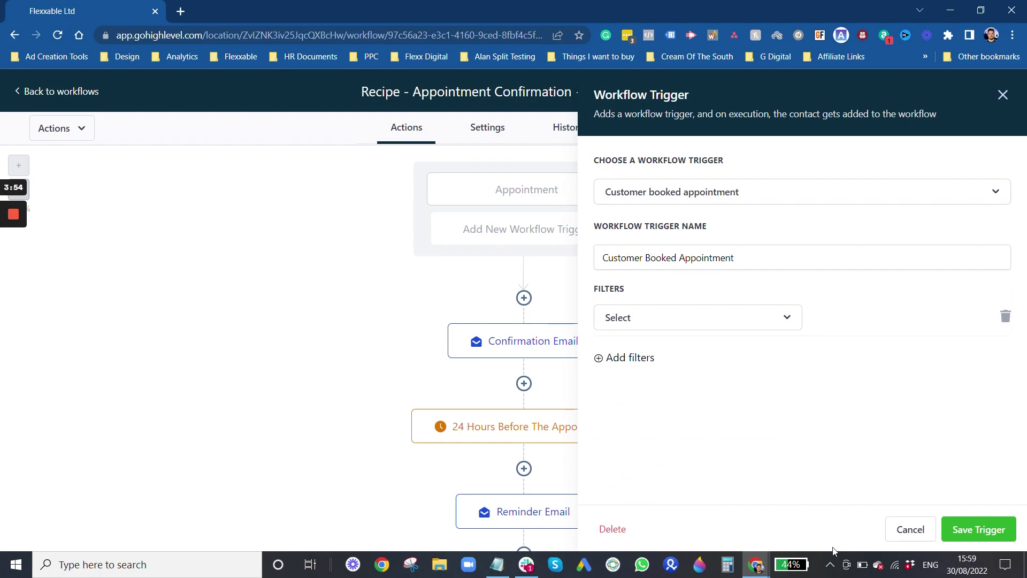
{"action": "left_click", "coordinate": [989, 529]}
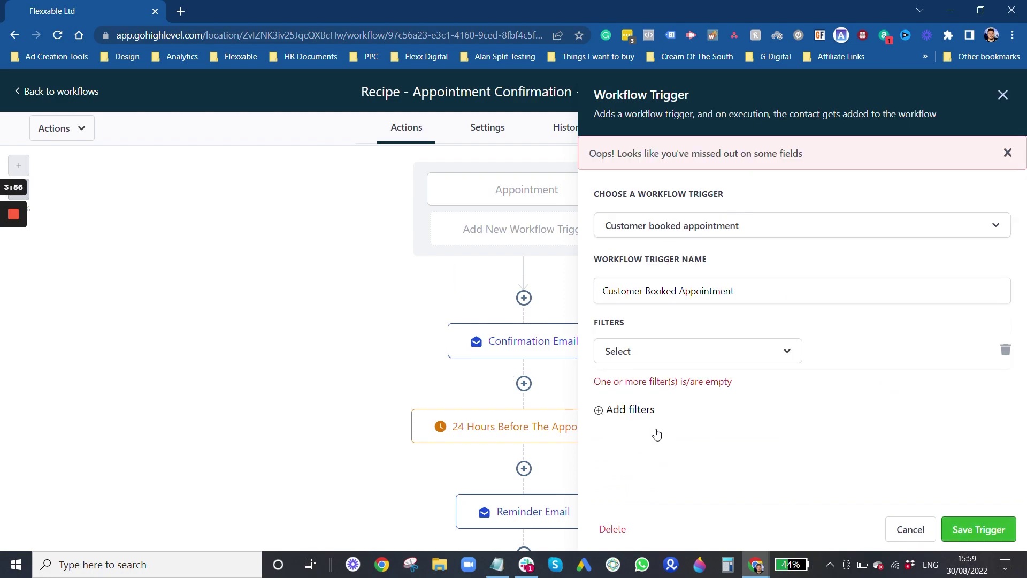
{"action": "left_click", "coordinate": [1005, 351]}
{"action": "left_click", "coordinate": [979, 529]}
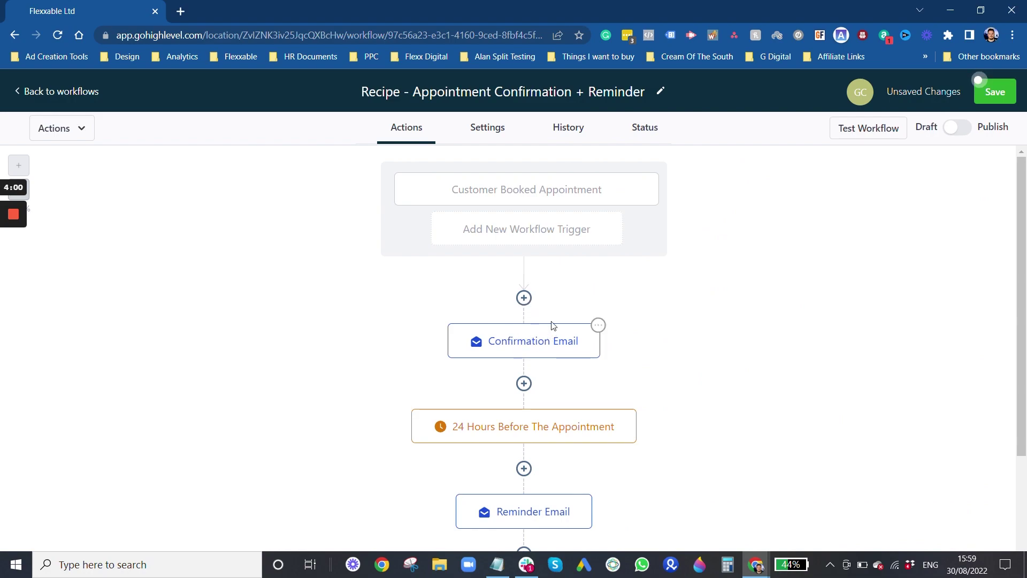
Add a step below the Confirmation Email and make it an If / Else condition
{"action": "scroll", "coordinate": [530, 326], "scroll_direction": "down", "scroll_amount": 1}
{"action": "left_click", "coordinate": [524, 317]}
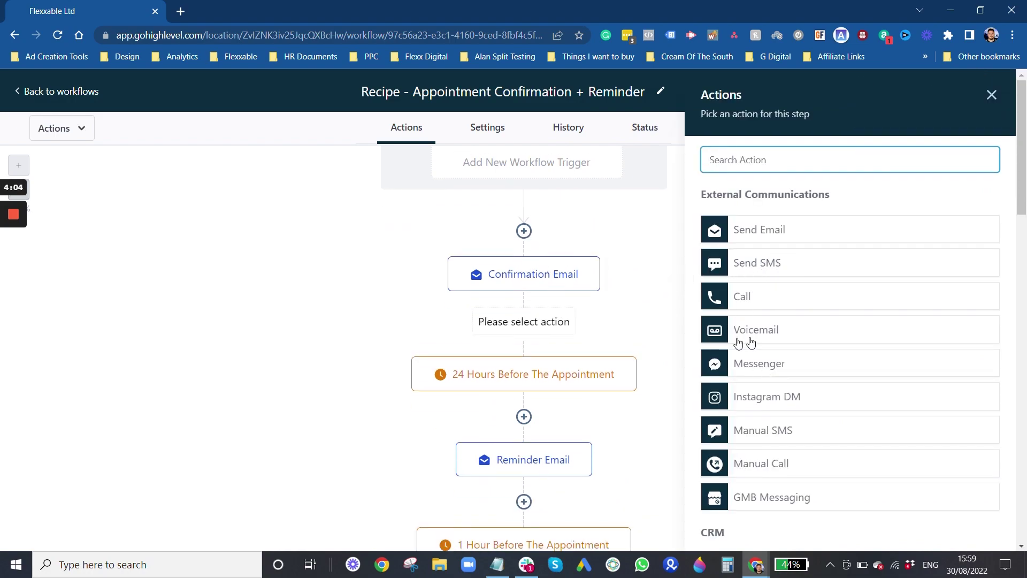
{"action": "scroll", "coordinate": [812, 312], "scroll_direction": "down", "scroll_amount": 3}
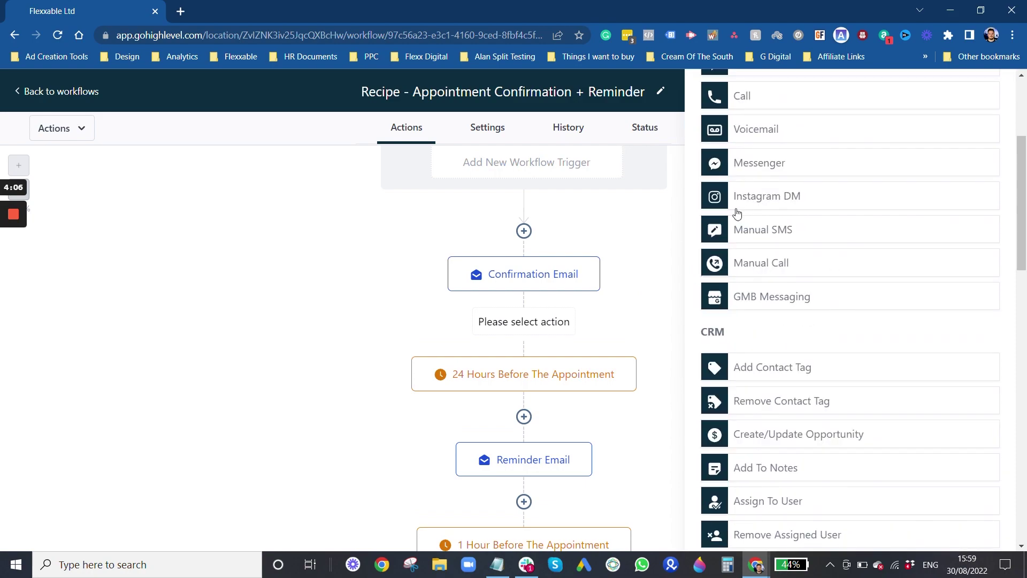
{"action": "scroll", "coordinate": [790, 258], "scroll_direction": "down", "scroll_amount": 3}
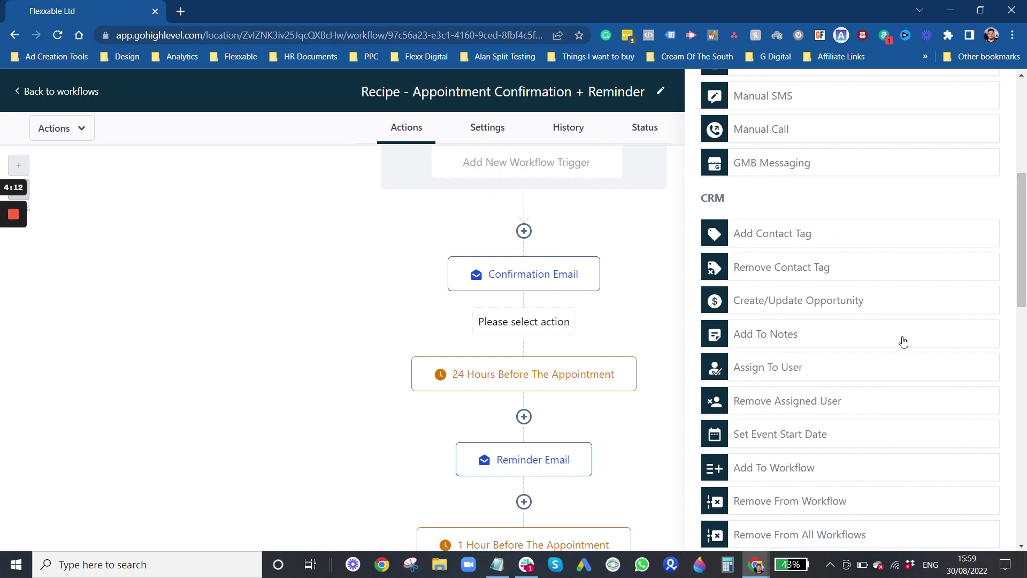
{"action": "scroll", "coordinate": [903, 341], "scroll_direction": "down", "scroll_amount": 1}
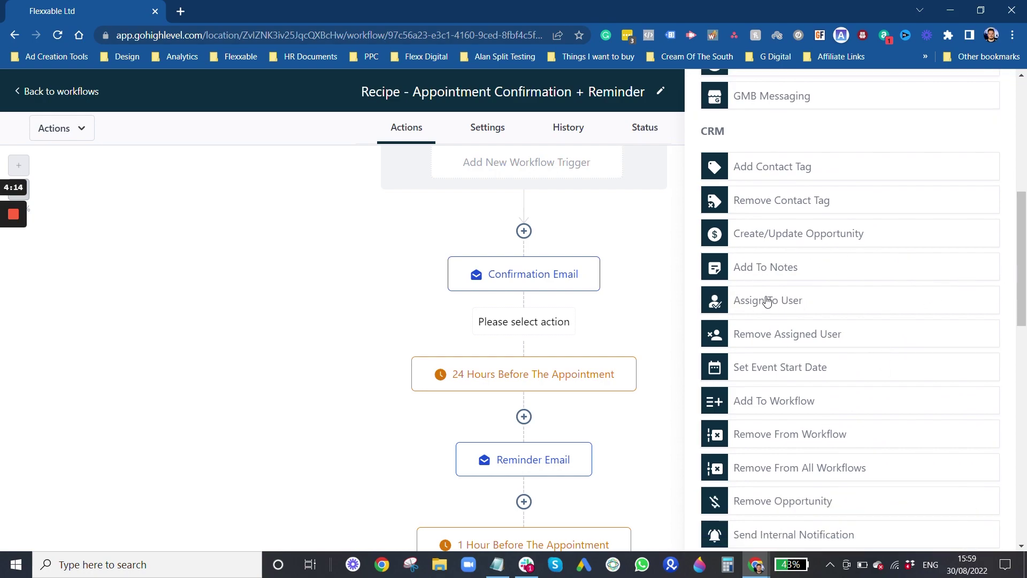
{"action": "scroll", "coordinate": [767, 301], "scroll_direction": "down", "scroll_amount": 2}
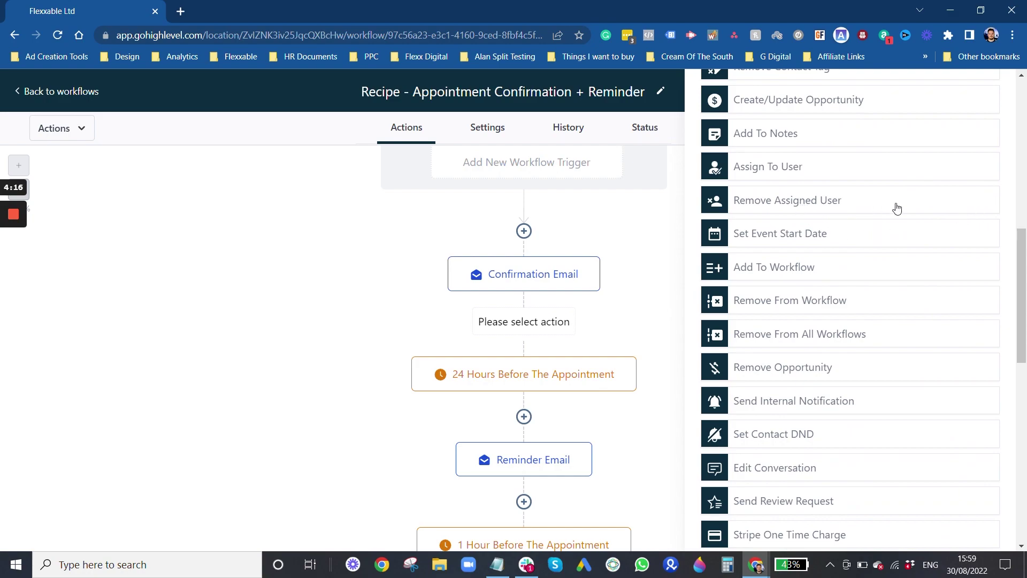
{"action": "scroll", "coordinate": [810, 327], "scroll_direction": "down", "scroll_amount": 1}
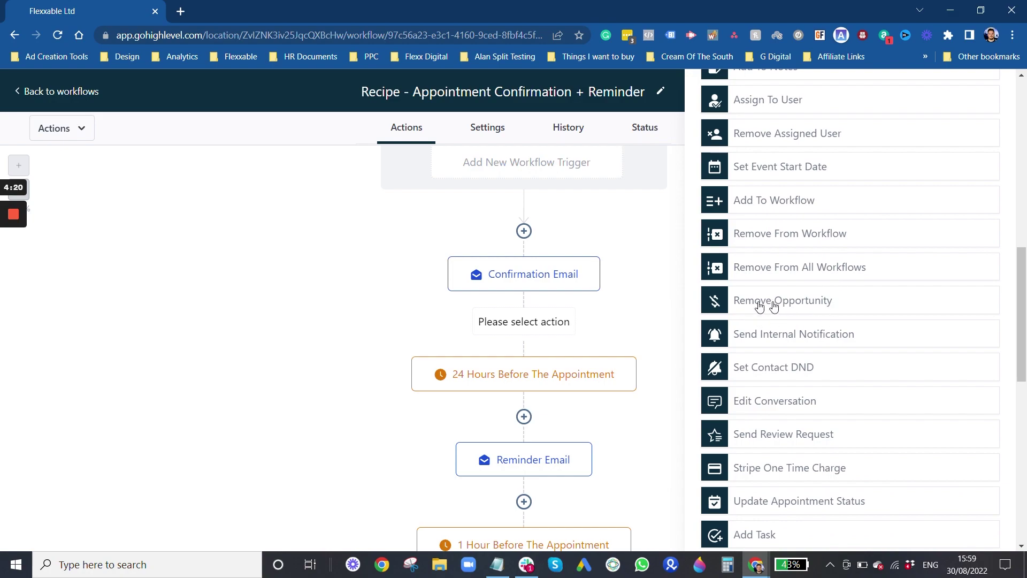
{"action": "scroll", "coordinate": [783, 313], "scroll_direction": "down", "scroll_amount": 2}
{"action": "scroll", "coordinate": [842, 249], "scroll_direction": "down", "scroll_amount": 1}
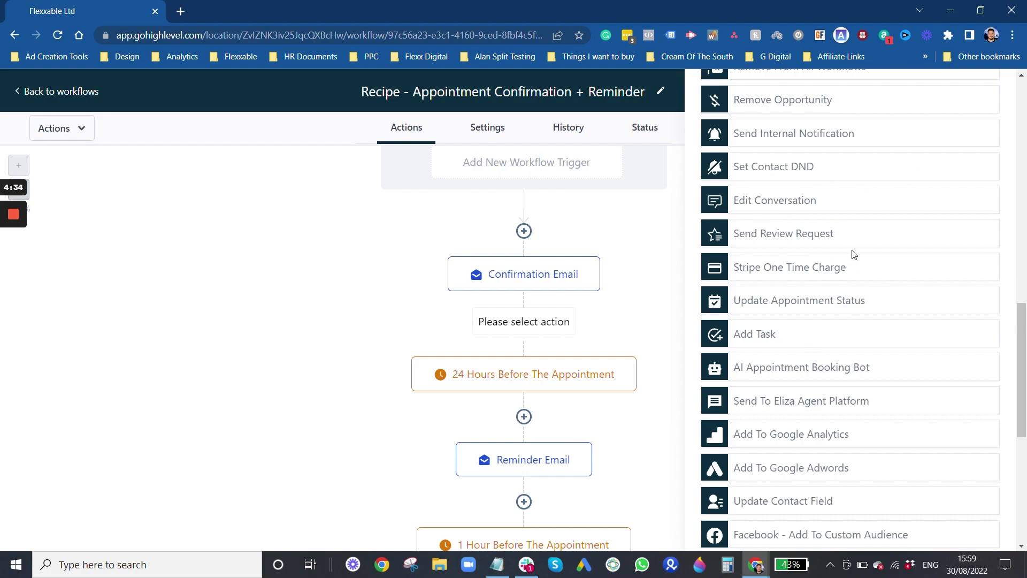
{"action": "scroll", "coordinate": [855, 214], "scroll_direction": "down", "scroll_amount": 3}
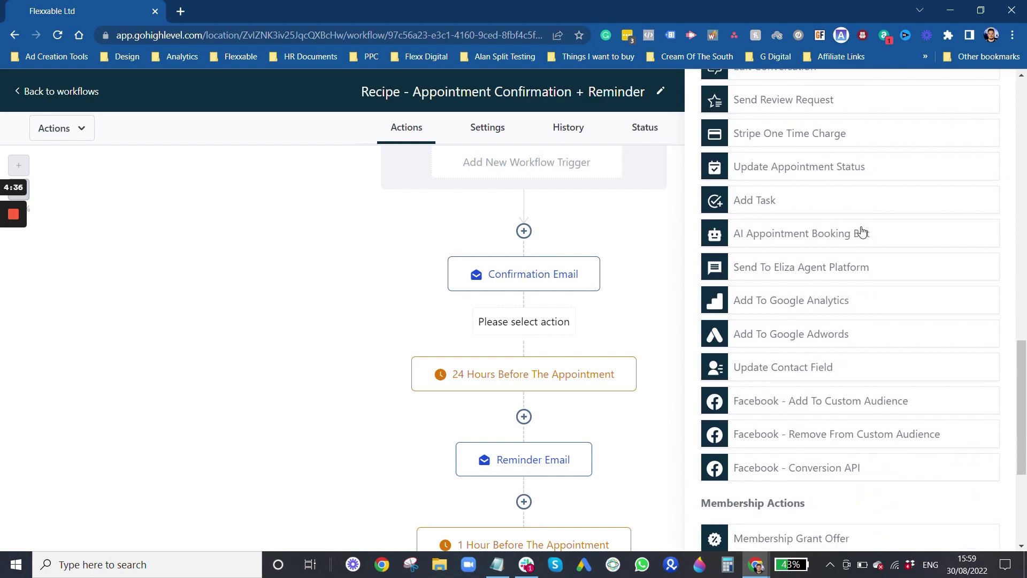
{"action": "scroll", "coordinate": [824, 225], "scroll_direction": "down", "scroll_amount": 3}
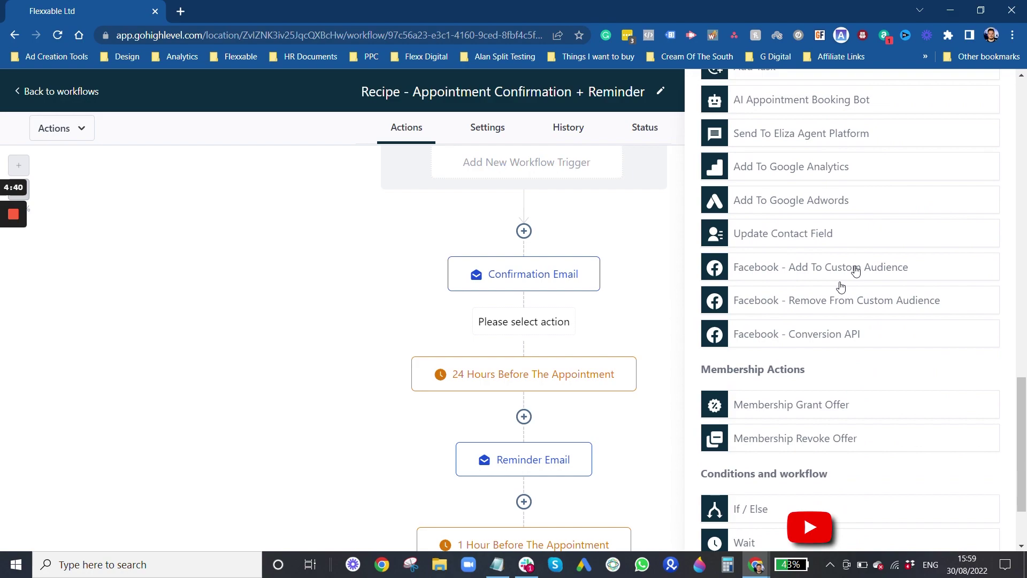
{"action": "scroll", "coordinate": [826, 235], "scroll_direction": "down", "scroll_amount": 2}
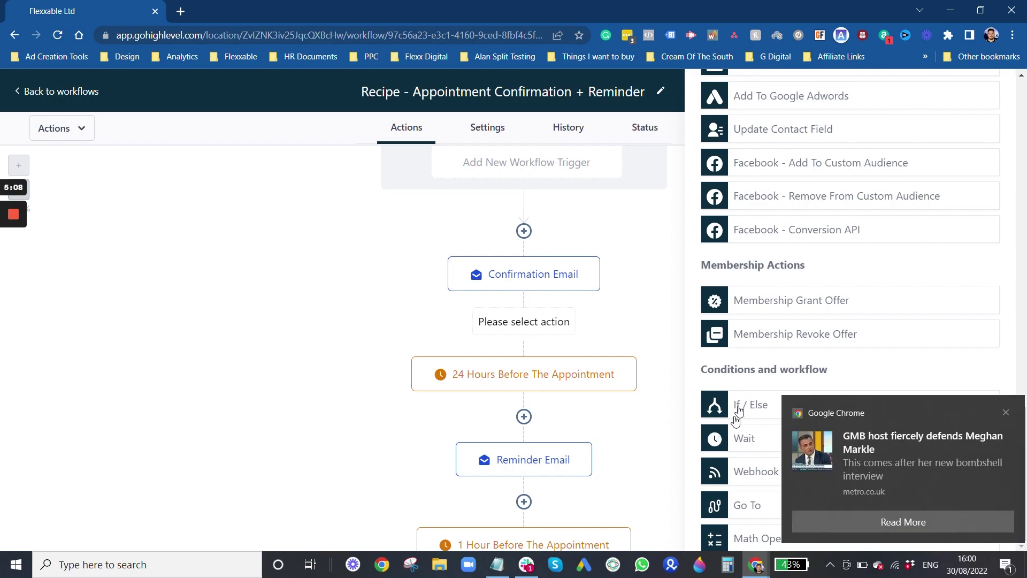
{"action": "left_click", "coordinate": [996, 413]}
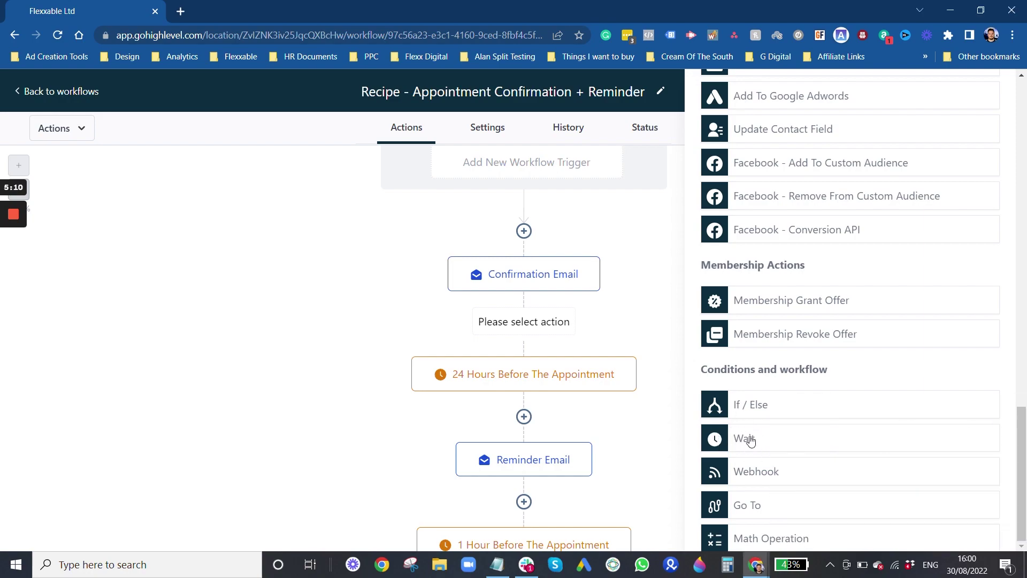
{"action": "left_click", "coordinate": [766, 413]}
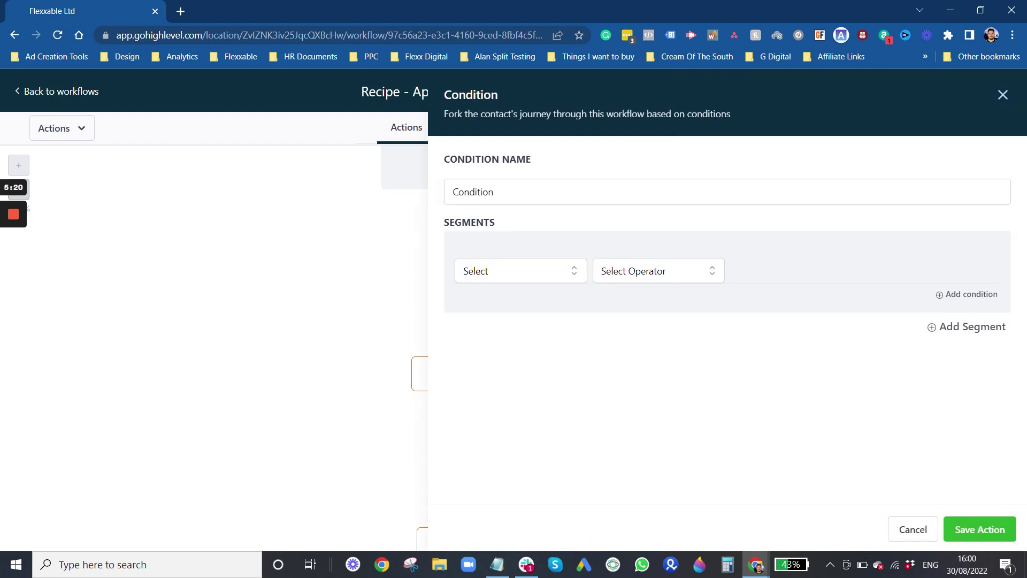
Look through the condition categories, then close the Condition panel without saving
{"action": "left_click", "coordinate": [528, 268]}
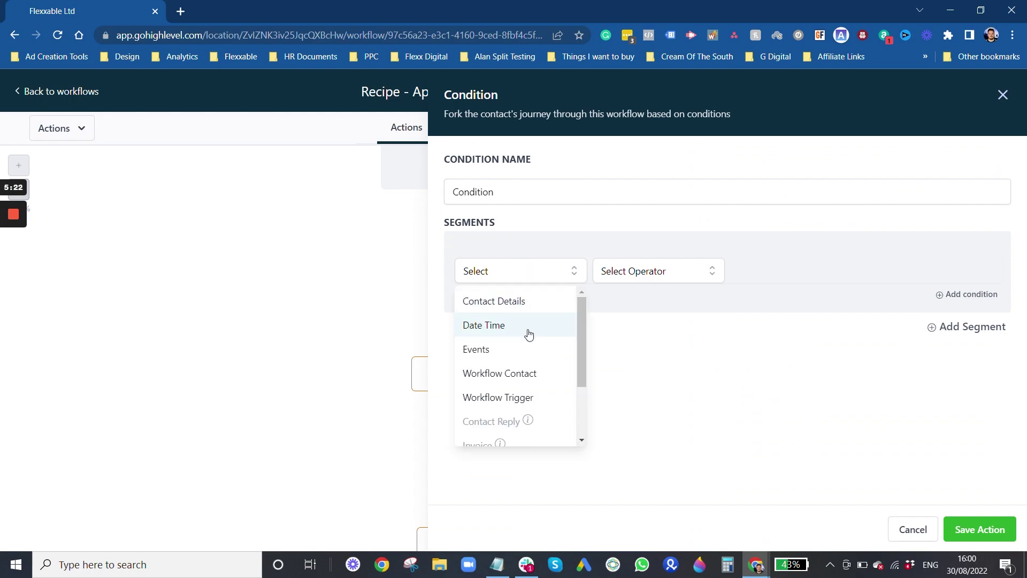
{"action": "scroll", "coordinate": [490, 385], "scroll_direction": "down", "scroll_amount": 3}
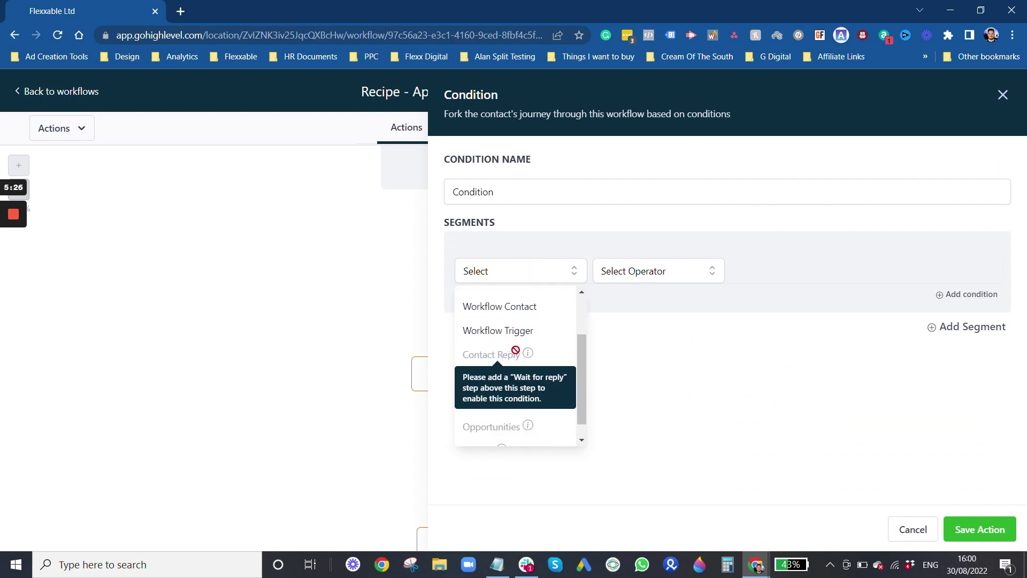
{"action": "left_click", "coordinate": [1002, 95]}
Make the 24 Hours Before The Appointment step wait for a reply to the Confirmation Email
{"action": "left_click", "coordinate": [541, 357]}
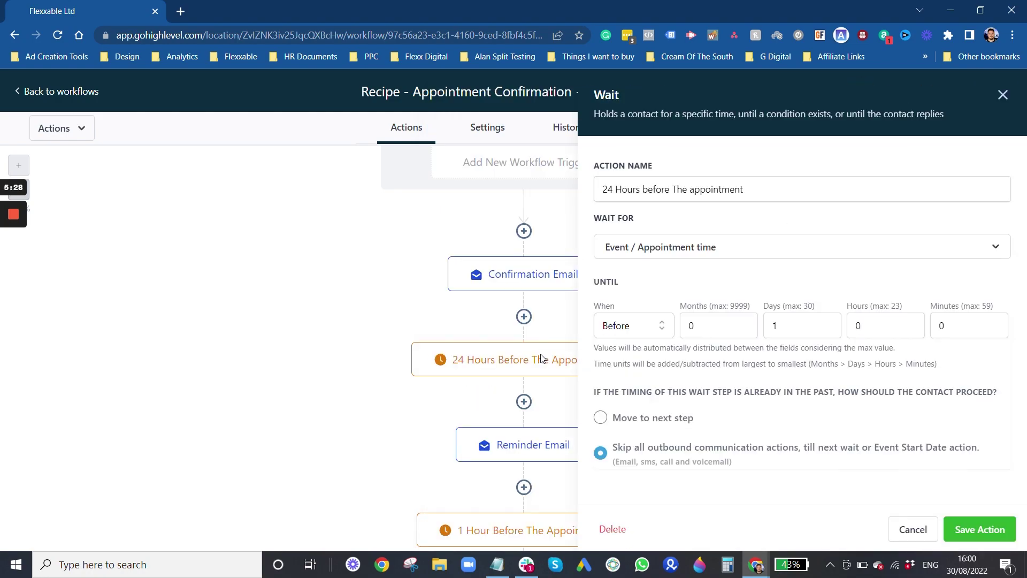
{"action": "left_click", "coordinate": [680, 252]}
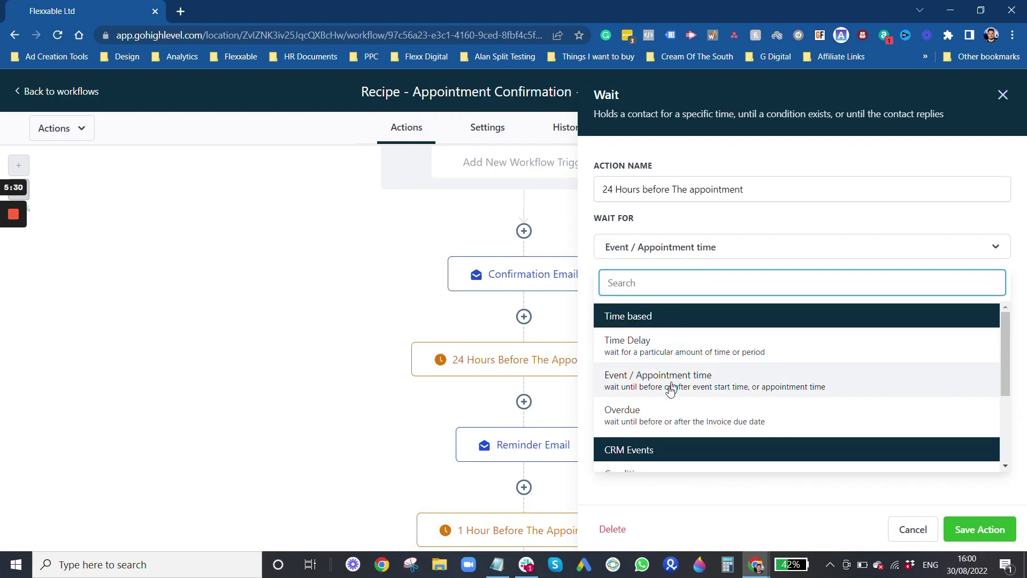
{"action": "scroll", "coordinate": [672, 391], "scroll_direction": "down", "scroll_amount": 1}
{"action": "scroll", "coordinate": [672, 391], "scroll_direction": "down", "scroll_amount": 2}
{"action": "left_click", "coordinate": [654, 378]}
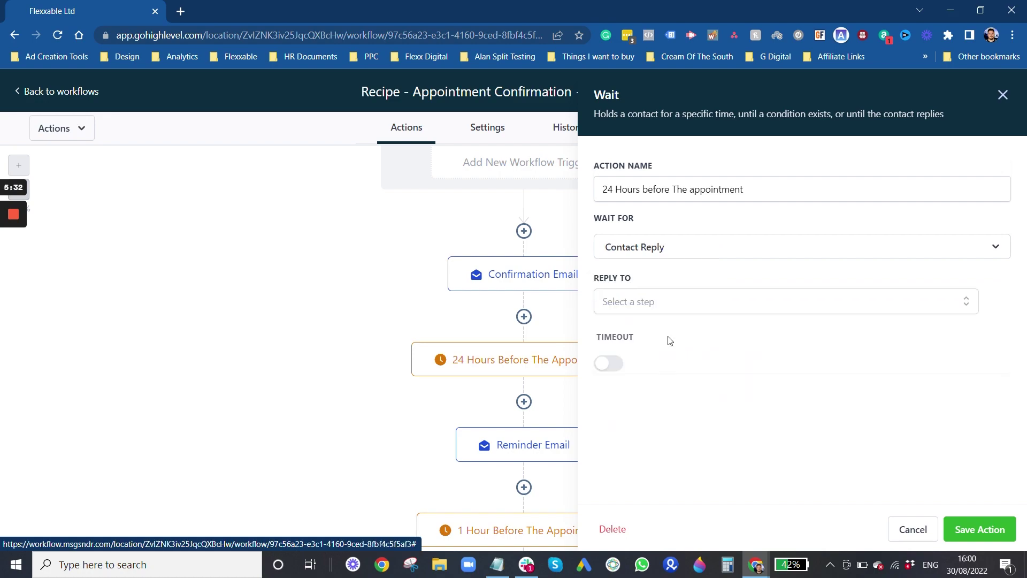
{"action": "left_click", "coordinate": [644, 302]}
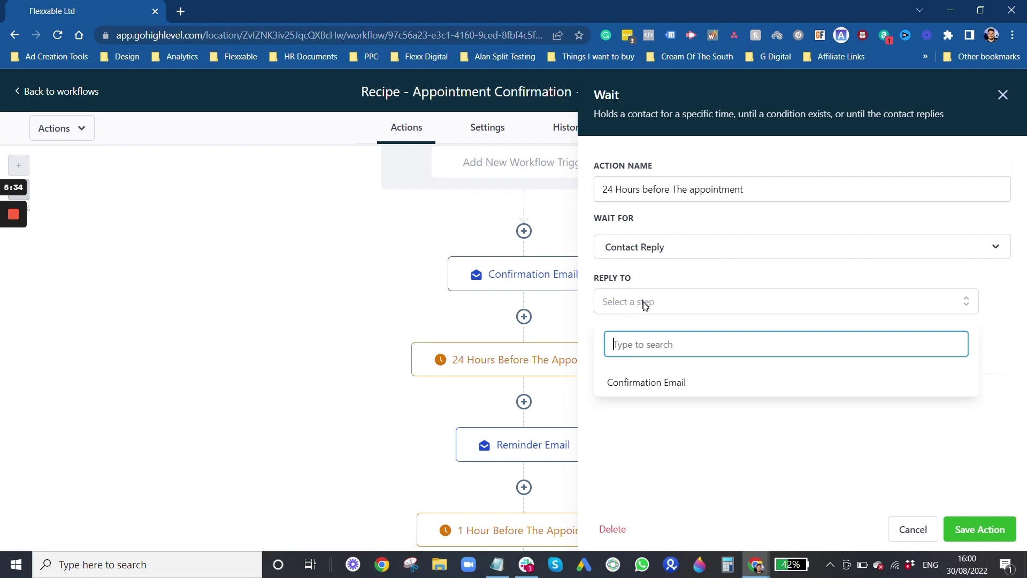
{"action": "left_click", "coordinate": [659, 389]}
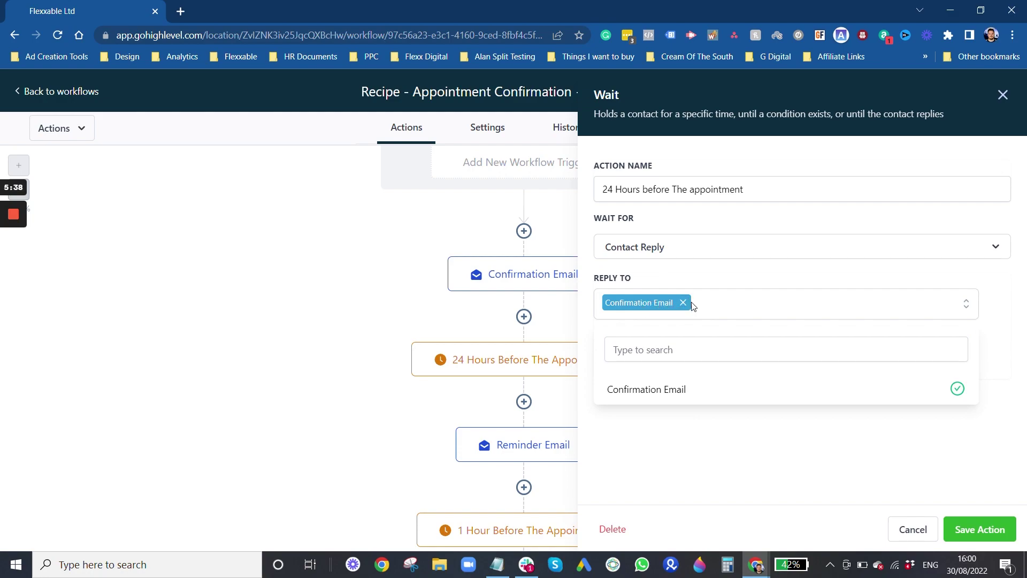
{"action": "left_click", "coordinate": [717, 425]}
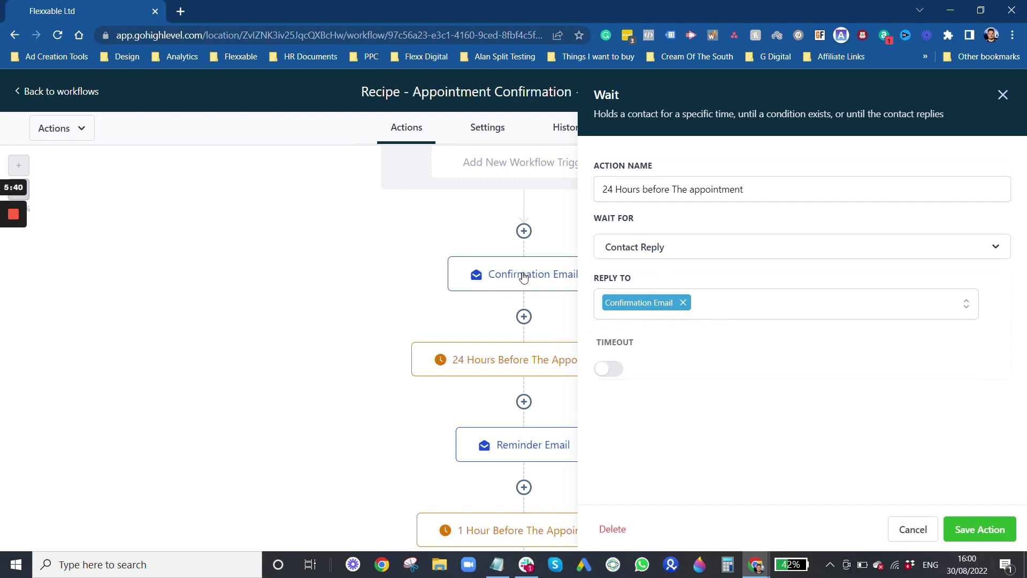
Add a 1-day timeout to the reply wait and save the step
{"action": "left_click", "coordinate": [608, 369]}
{"action": "double_click", "coordinate": [605, 400]}
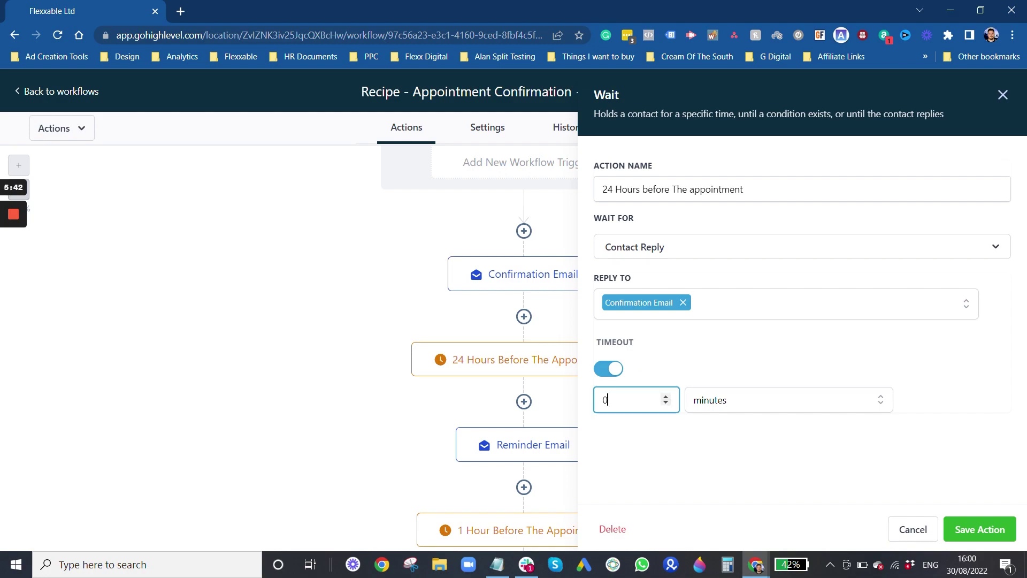
{"action": "type", "text": "1"}
{"action": "left_click", "coordinate": [769, 410]}
{"action": "left_click", "coordinate": [700, 432]}
{"action": "left_click", "coordinate": [987, 520]}
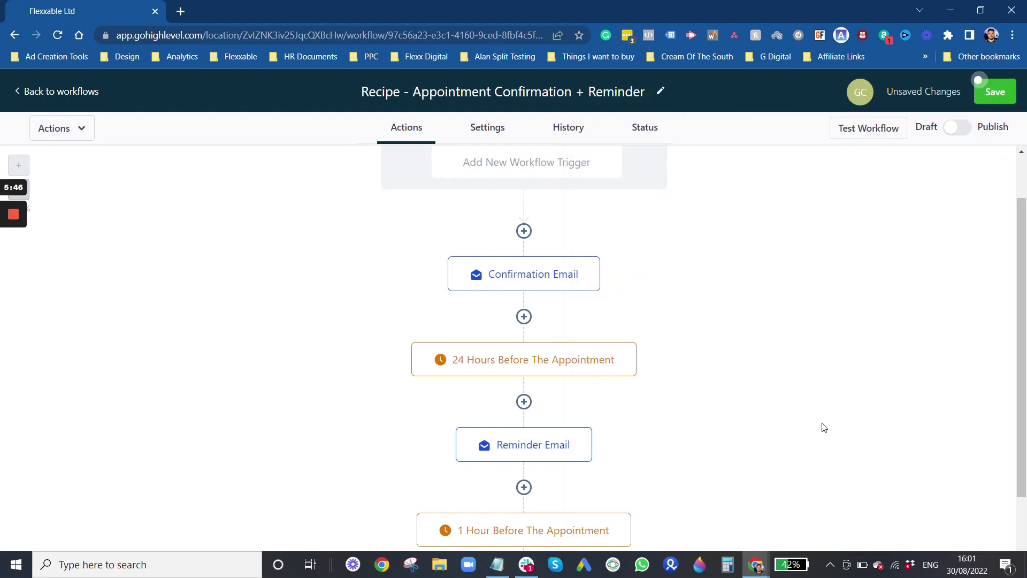
{"action": "left_click", "coordinate": [529, 361]}
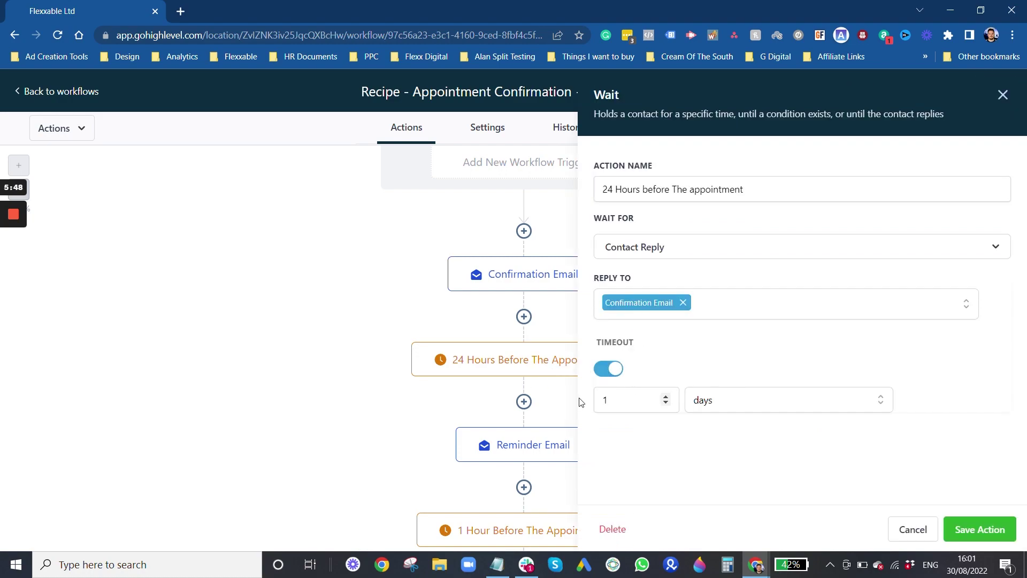
Add an If/Else condition after the 24-hour wait with a Contact Reply > Replied rule
{"action": "left_click", "coordinate": [524, 401]}
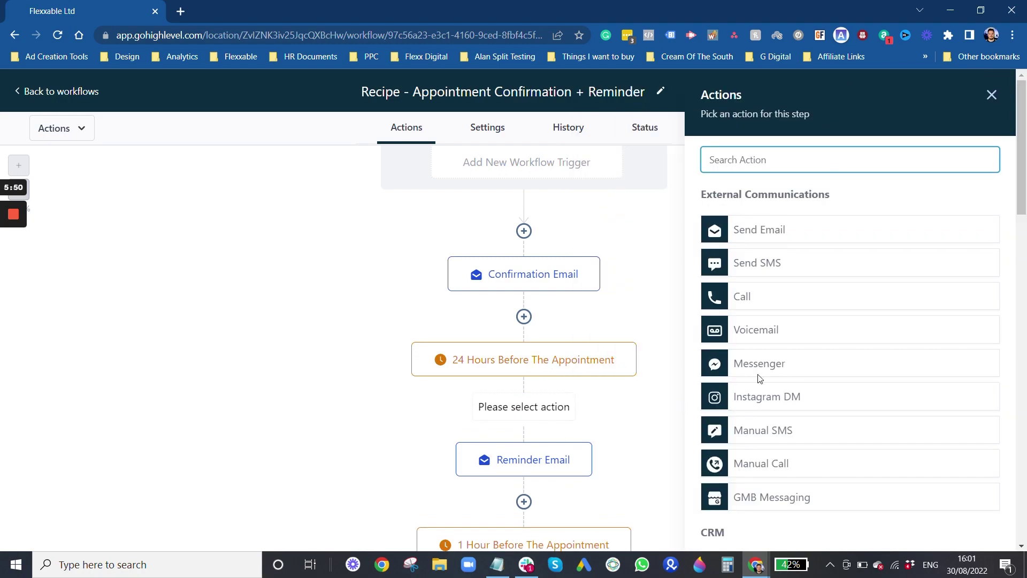
{"action": "scroll", "coordinate": [759, 378], "scroll_direction": "down", "scroll_amount": 15}
{"action": "left_click", "coordinate": [776, 416]}
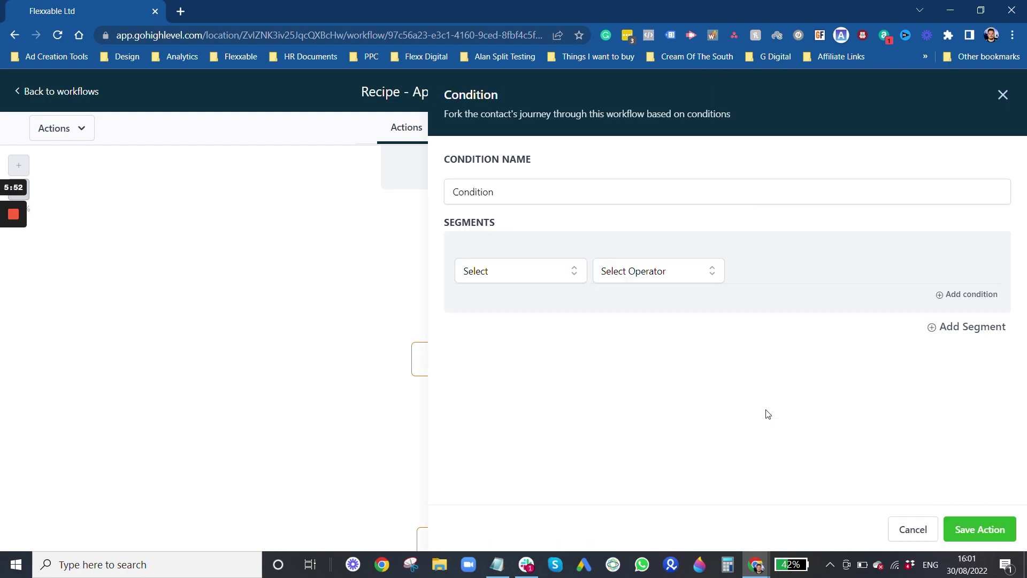
{"action": "left_click", "coordinate": [562, 272]}
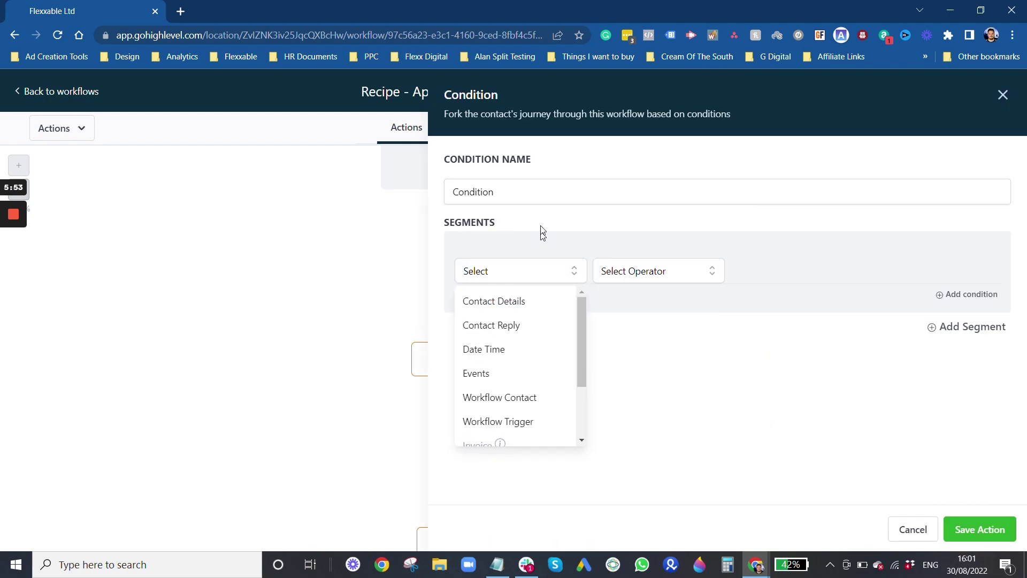
{"action": "left_click", "coordinate": [506, 325]}
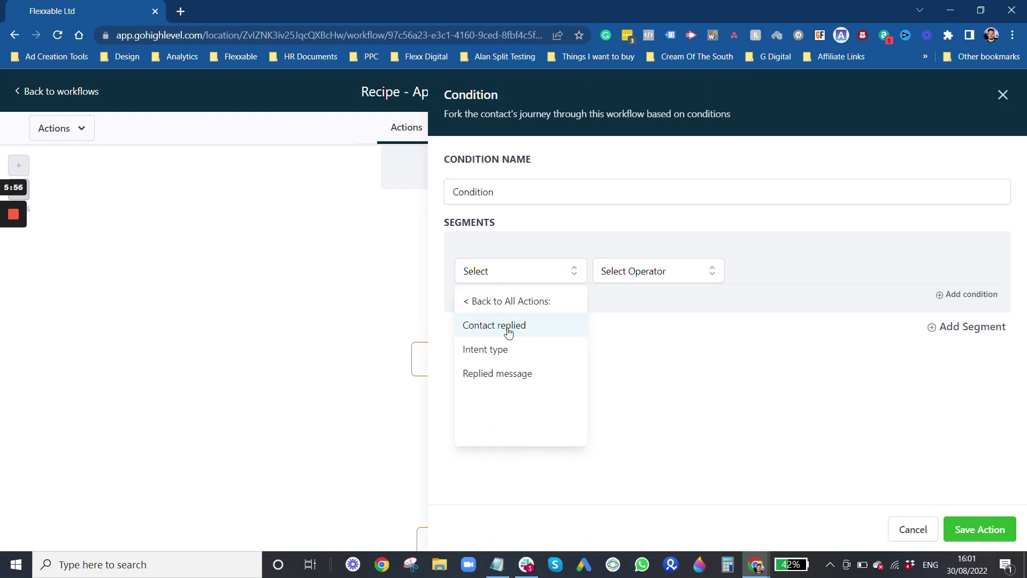
{"action": "left_click", "coordinate": [524, 329]}
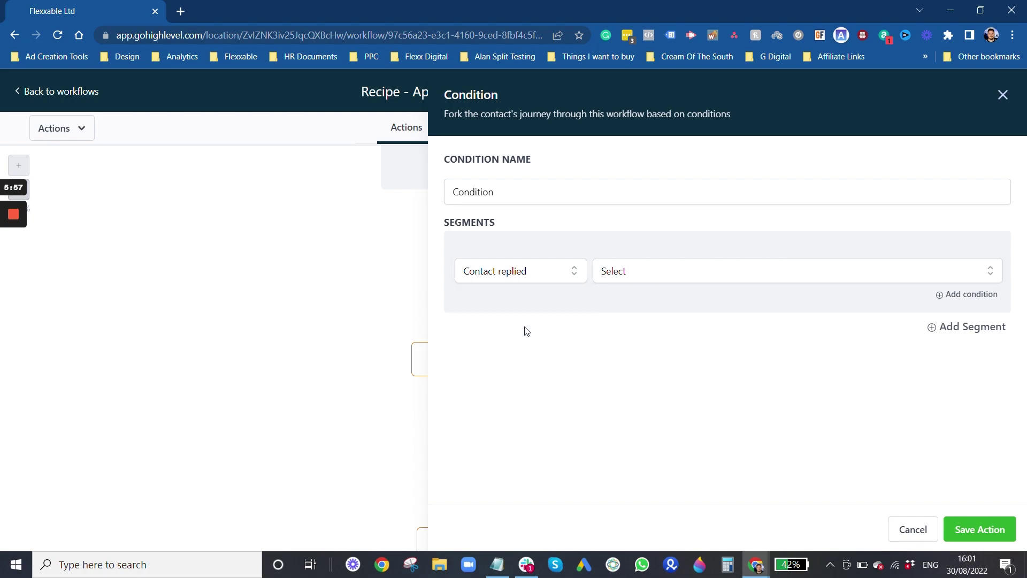
{"action": "left_click", "coordinate": [698, 271]}
Switch the rule to Intent type with operator Is and browse the intent values
{"action": "left_click", "coordinate": [519, 270]}
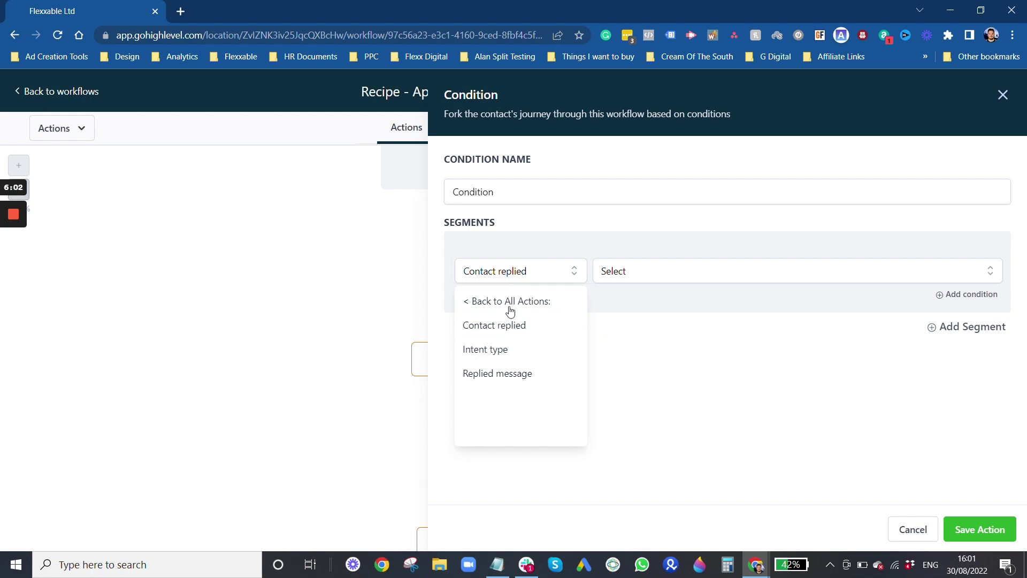
{"action": "left_click", "coordinate": [503, 351]}
{"action": "left_click", "coordinate": [626, 275]}
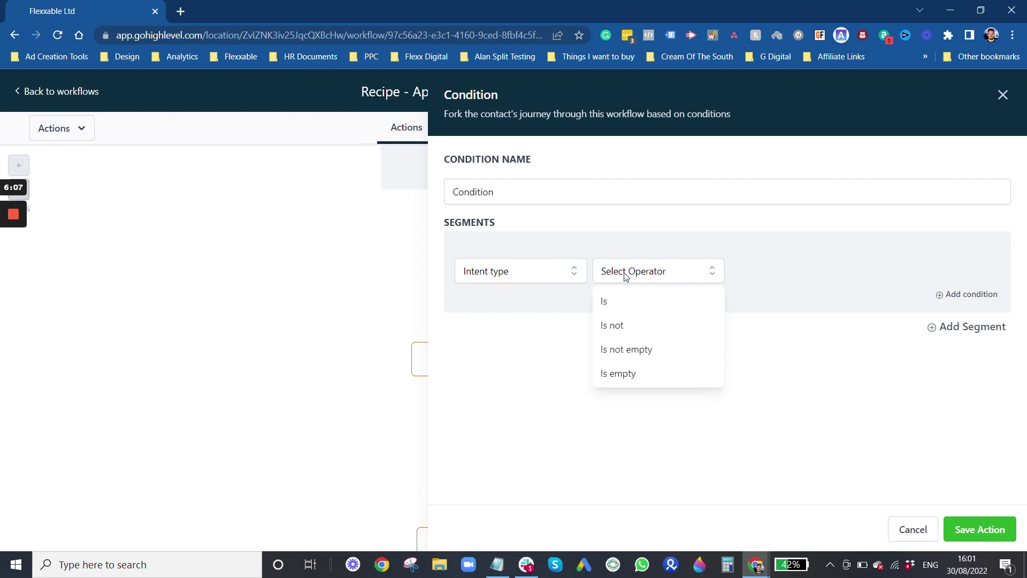
{"action": "left_click", "coordinate": [614, 303]}
{"action": "left_click", "coordinate": [749, 279]}
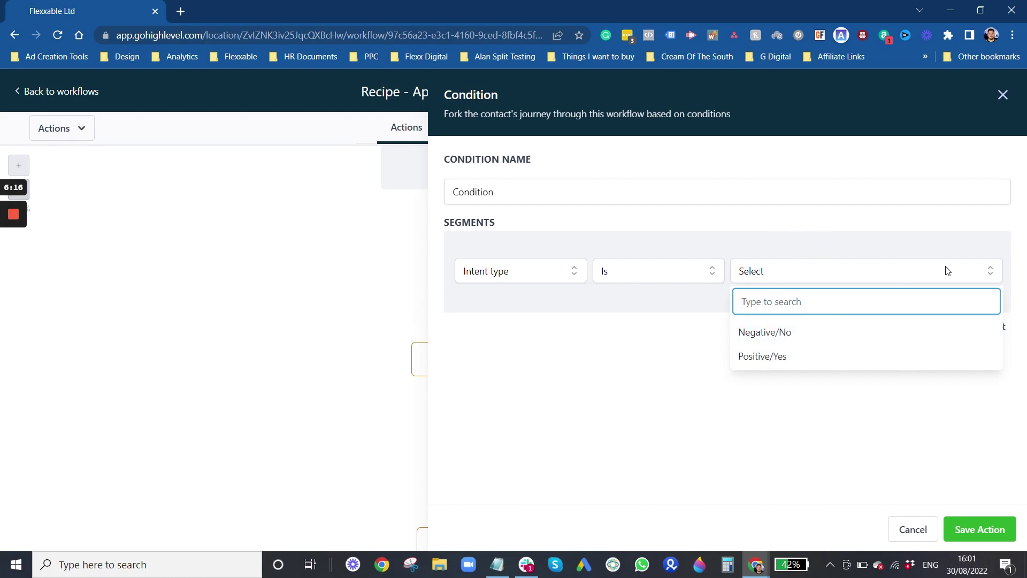
{"action": "left_click", "coordinate": [622, 273]}
Change the rule to Replied message Is, then close the Condition panel without saving
{"action": "left_click", "coordinate": [556, 280]}
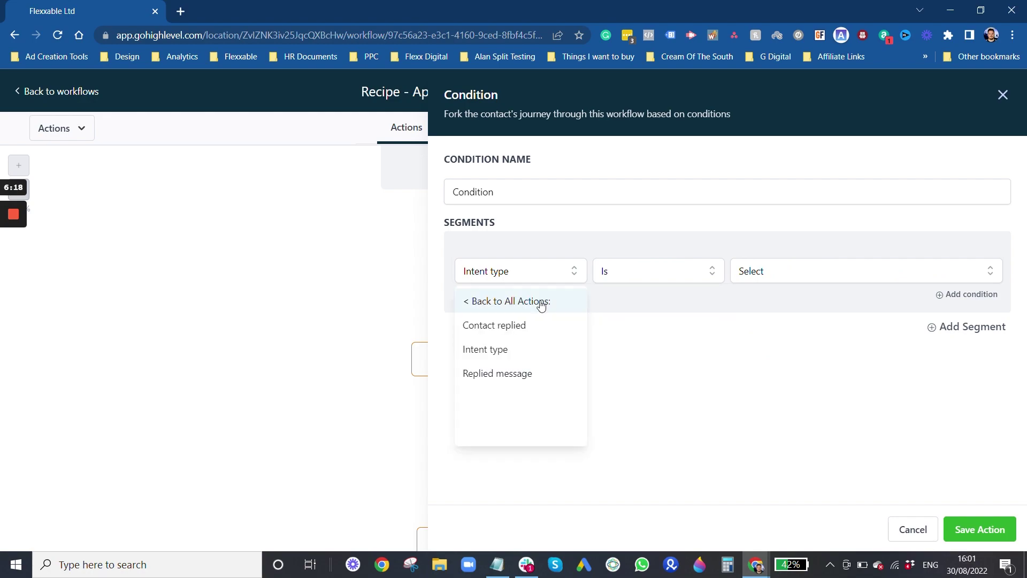
{"action": "left_click", "coordinate": [521, 374]}
{"action": "left_click", "coordinate": [651, 271]}
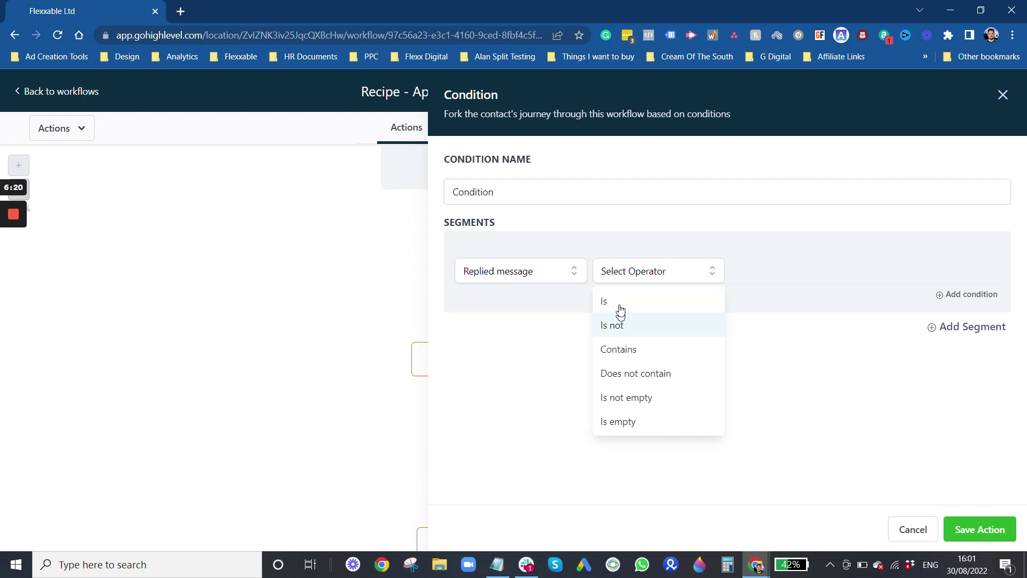
{"action": "left_click", "coordinate": [619, 302]}
{"action": "left_click", "coordinate": [774, 270]}
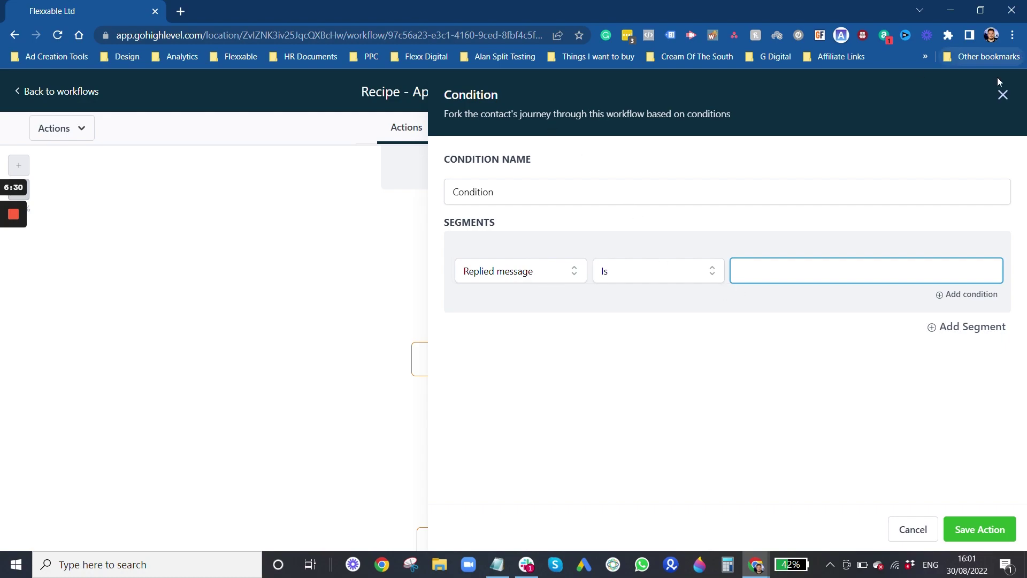
{"action": "left_click", "coordinate": [1003, 95]}
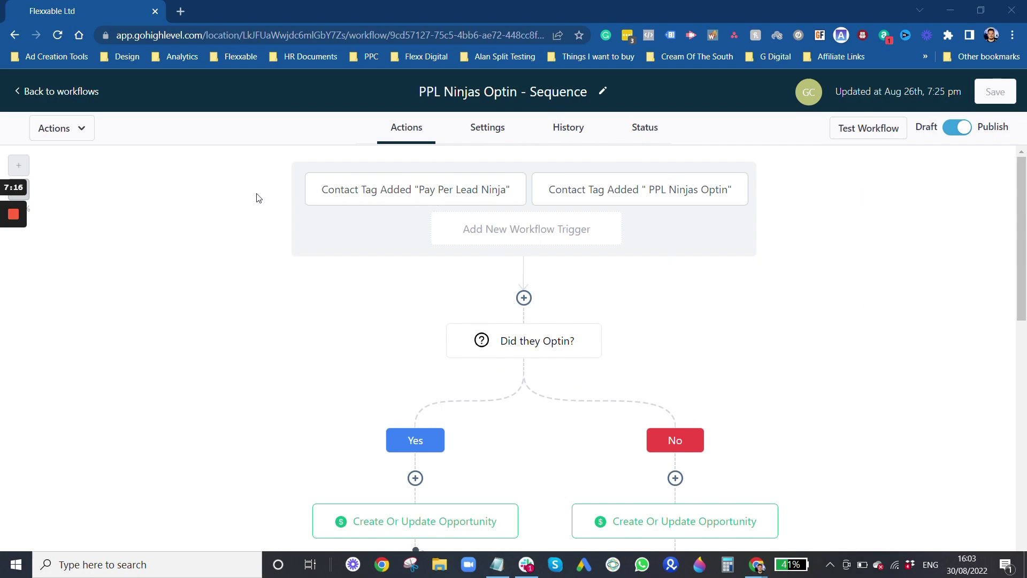
{"action": "scroll", "coordinate": [262, 308], "scroll_direction": "down", "scroll_amount": 3}
{"action": "scroll", "coordinate": [626, 241], "scroll_direction": "up", "scroll_amount": 2}
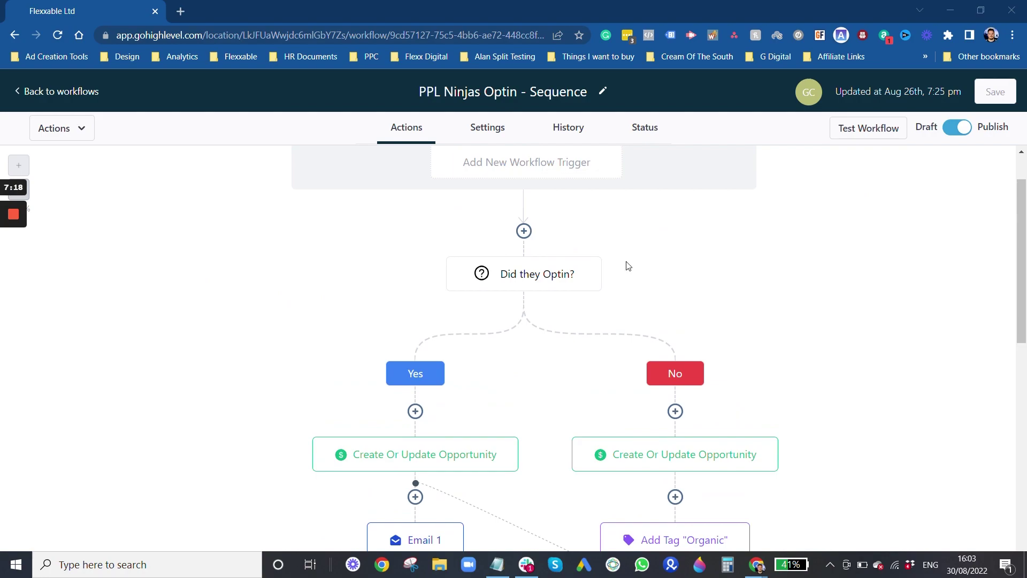
{"action": "scroll", "coordinate": [677, 198], "scroll_direction": "up", "scroll_amount": 1}
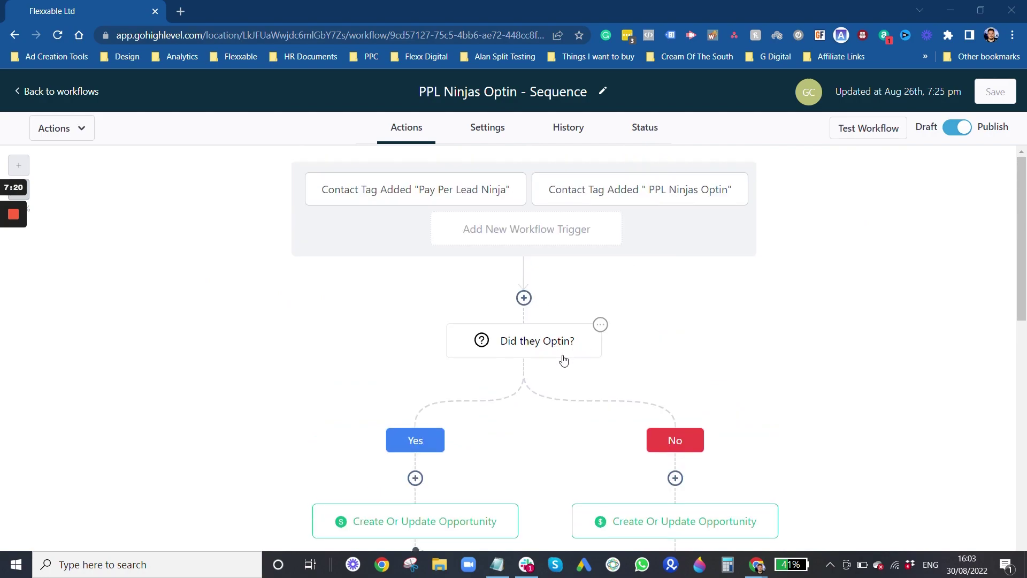
{"action": "scroll", "coordinate": [560, 353], "scroll_direction": "down", "scroll_amount": 2}
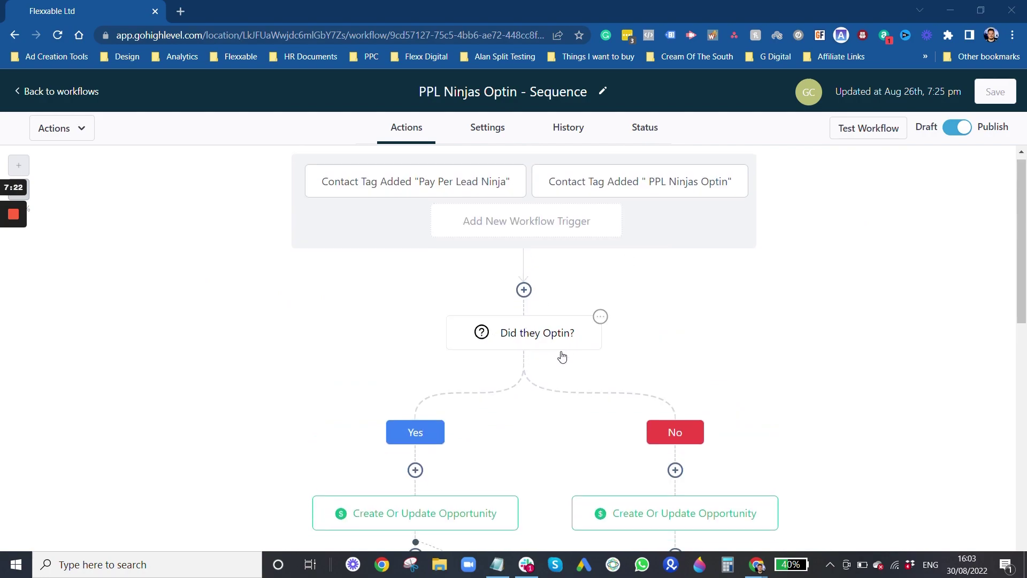
{"action": "scroll", "coordinate": [727, 212], "scroll_direction": "up", "scroll_amount": 2}
{"action": "scroll", "coordinate": [575, 305], "scroll_direction": "down", "scroll_amount": 2}
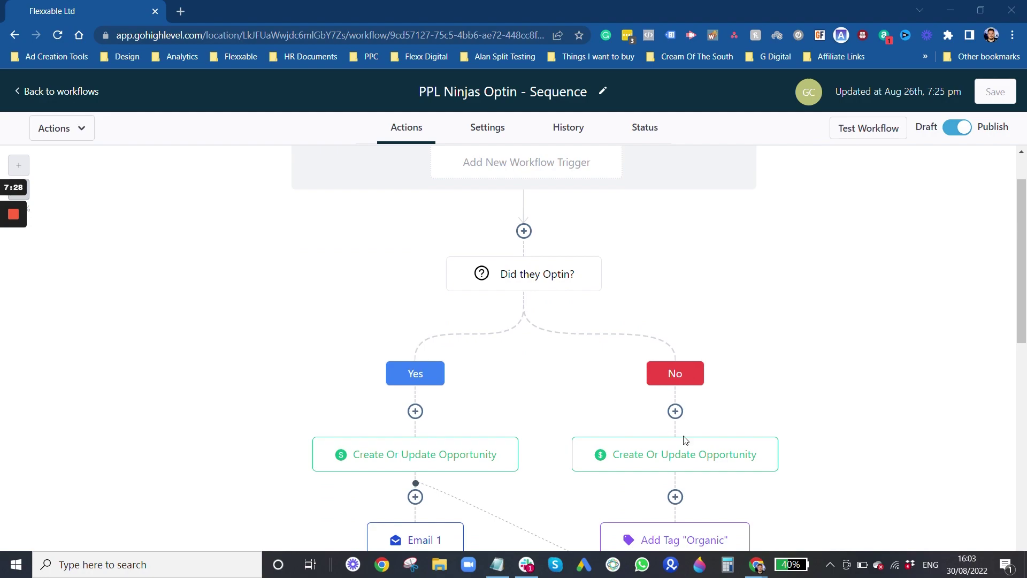
{"action": "scroll", "coordinate": [802, 280], "scroll_direction": "down", "scroll_amount": 4}
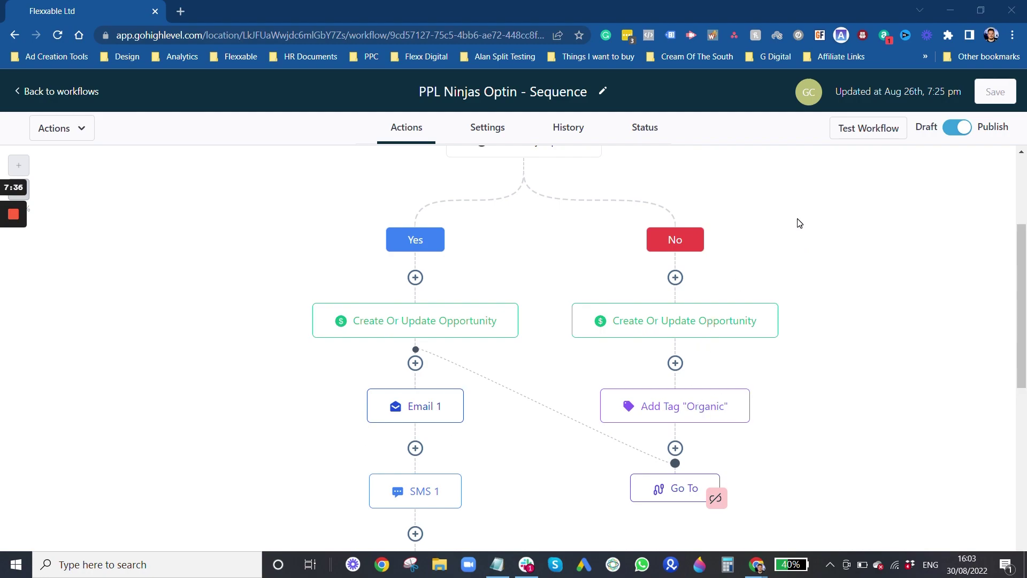
{"action": "scroll", "coordinate": [733, 245], "scroll_direction": "down", "scroll_amount": 4}
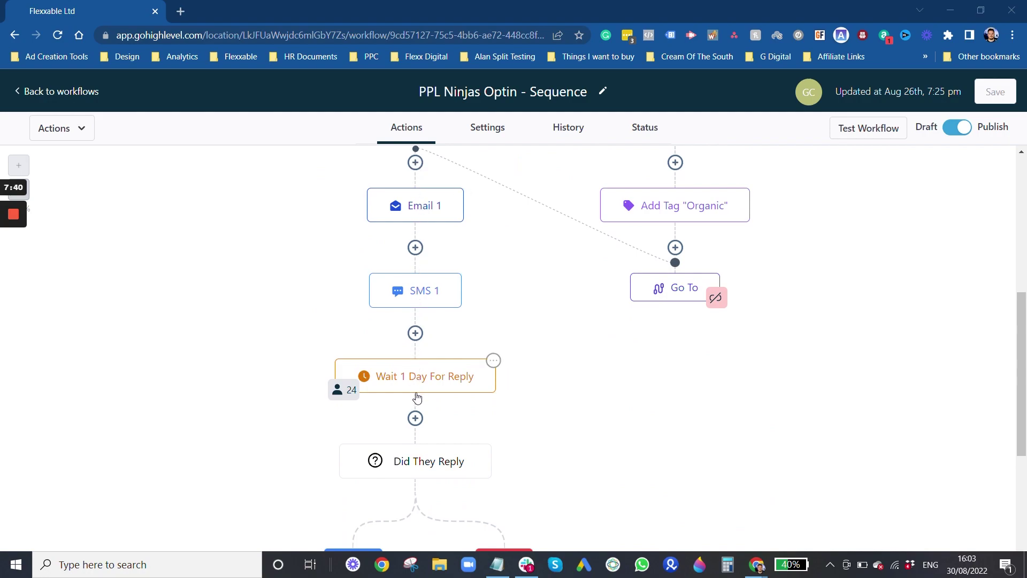
{"action": "scroll", "coordinate": [526, 222], "scroll_direction": "up", "scroll_amount": 1}
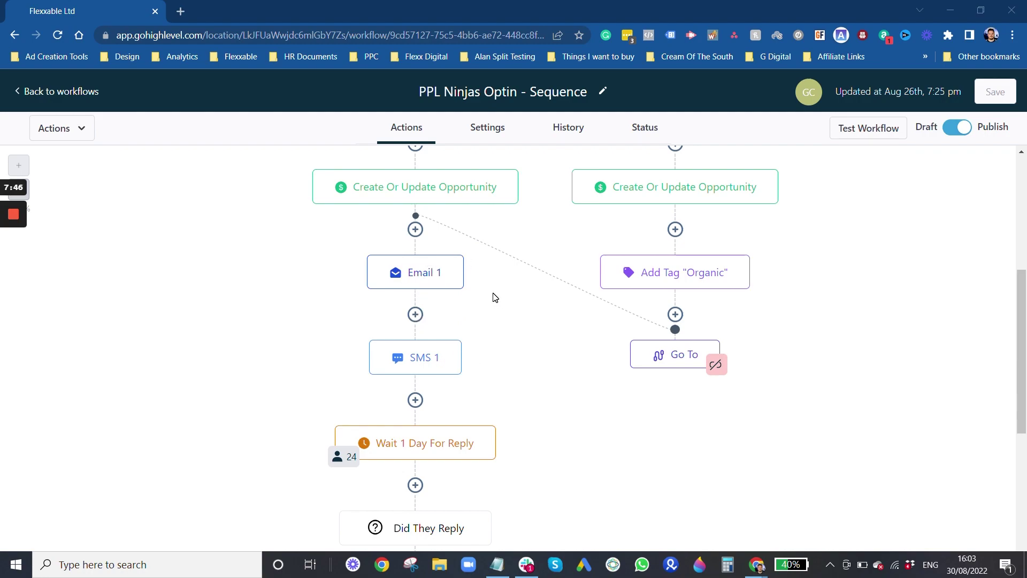
{"action": "scroll", "coordinate": [501, 298], "scroll_direction": "down", "scroll_amount": 2}
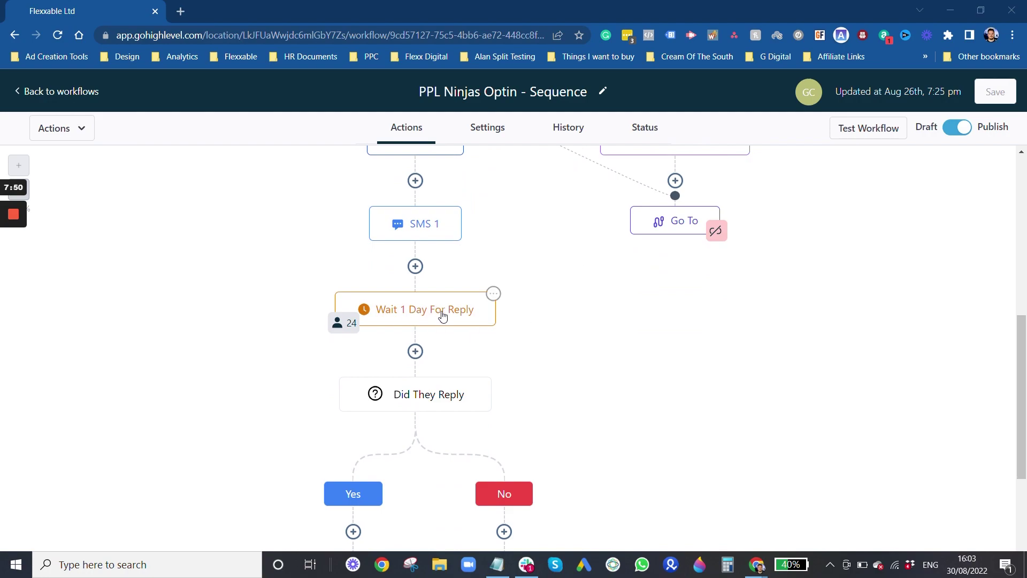
{"action": "scroll", "coordinate": [446, 313], "scroll_direction": "down", "scroll_amount": 1}
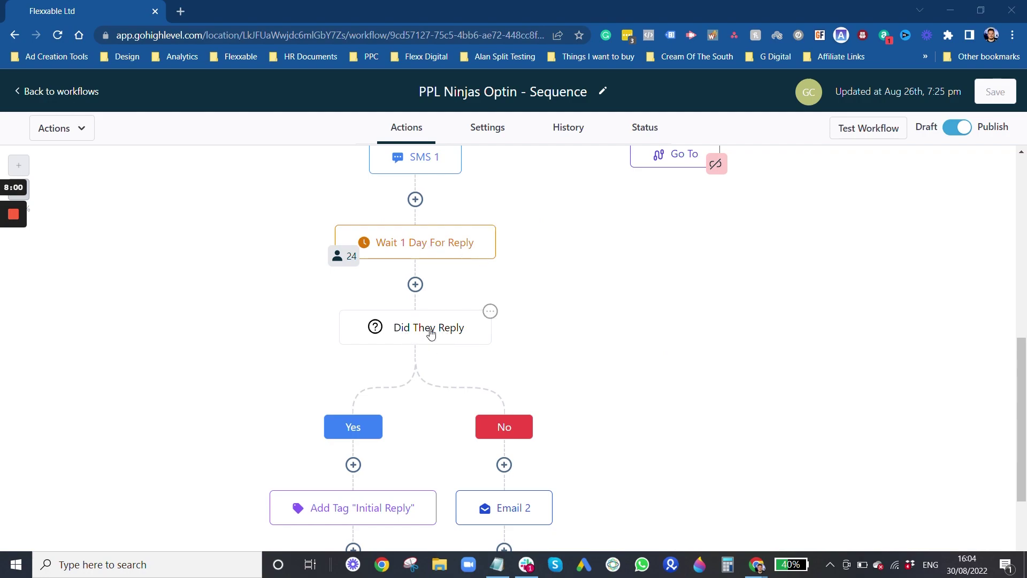
{"action": "scroll", "coordinate": [362, 461], "scroll_direction": "down", "scroll_amount": 2}
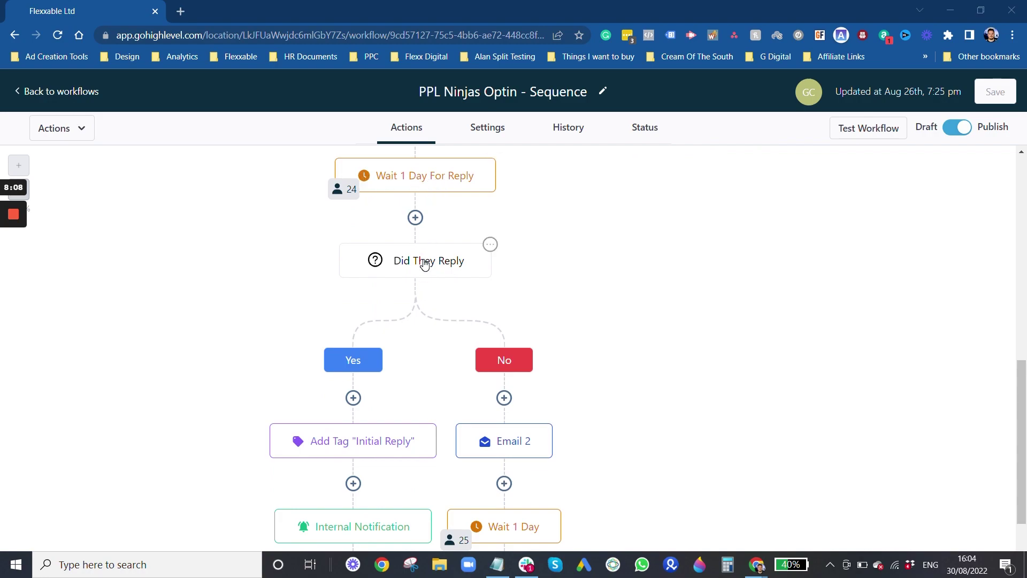
{"action": "scroll", "coordinate": [547, 424], "scroll_direction": "down", "scroll_amount": 3}
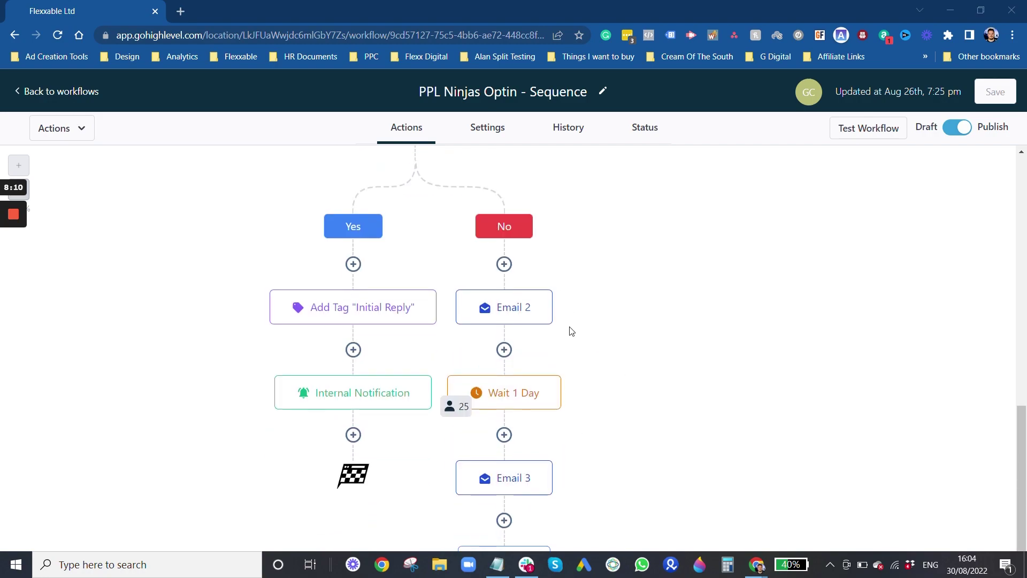
{"action": "scroll", "coordinate": [567, 197], "scroll_direction": "up", "scroll_amount": 1}
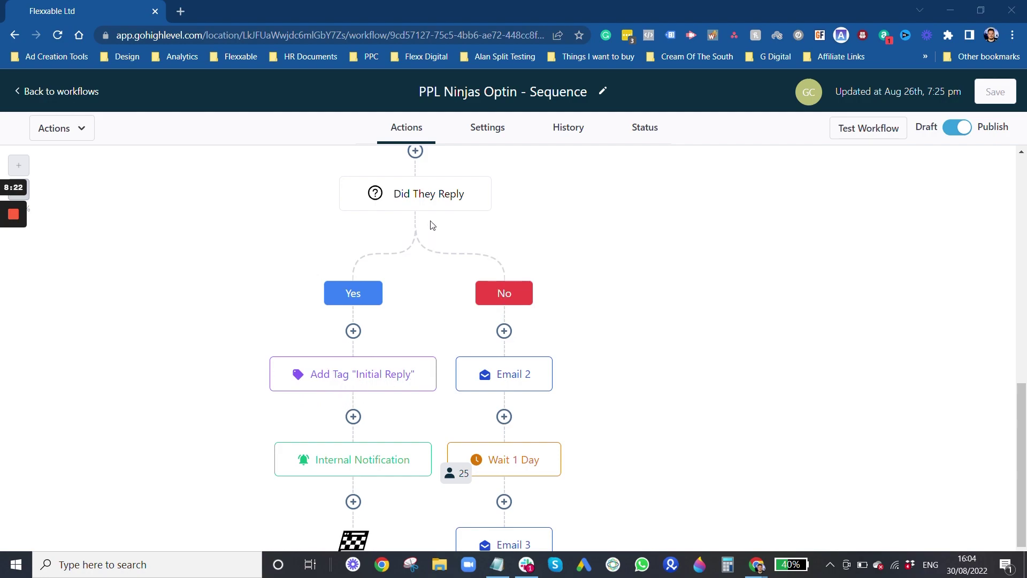
{"action": "scroll", "coordinate": [532, 304], "scroll_direction": "down", "scroll_amount": 1}
{"action": "scroll", "coordinate": [532, 304], "scroll_direction": "down", "scroll_amount": 2}
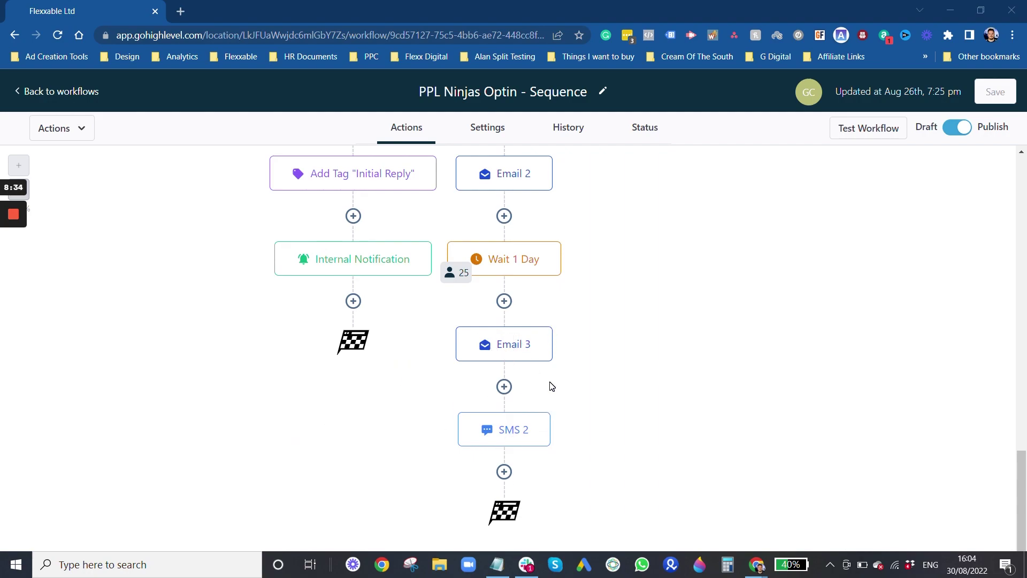
{"action": "scroll", "coordinate": [575, 214], "scroll_direction": "up", "scroll_amount": 5}
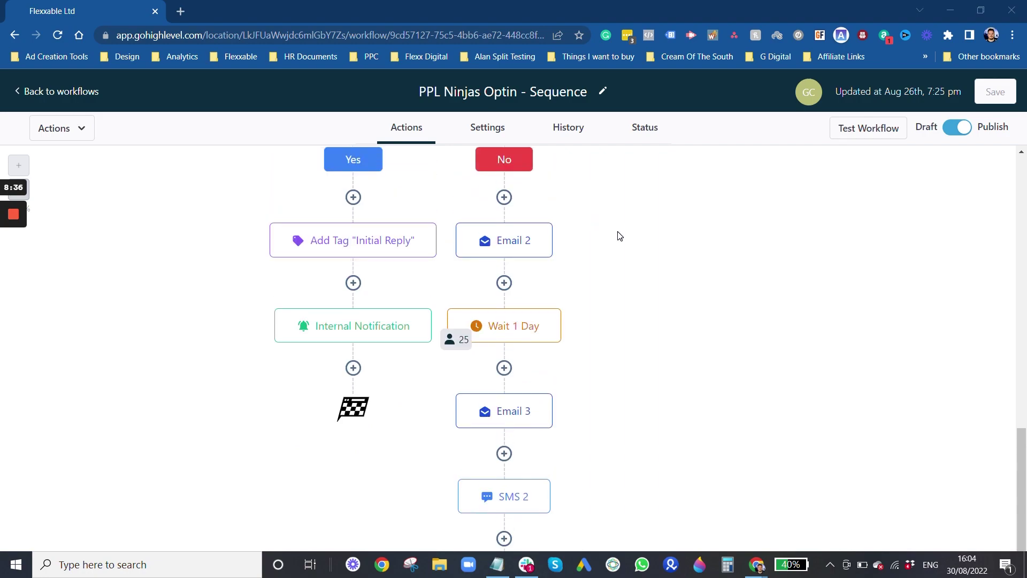
{"action": "scroll", "coordinate": [628, 226], "scroll_direction": "down", "scroll_amount": 5}
{"action": "scroll", "coordinate": [401, 241], "scroll_direction": "up", "scroll_amount": 8}
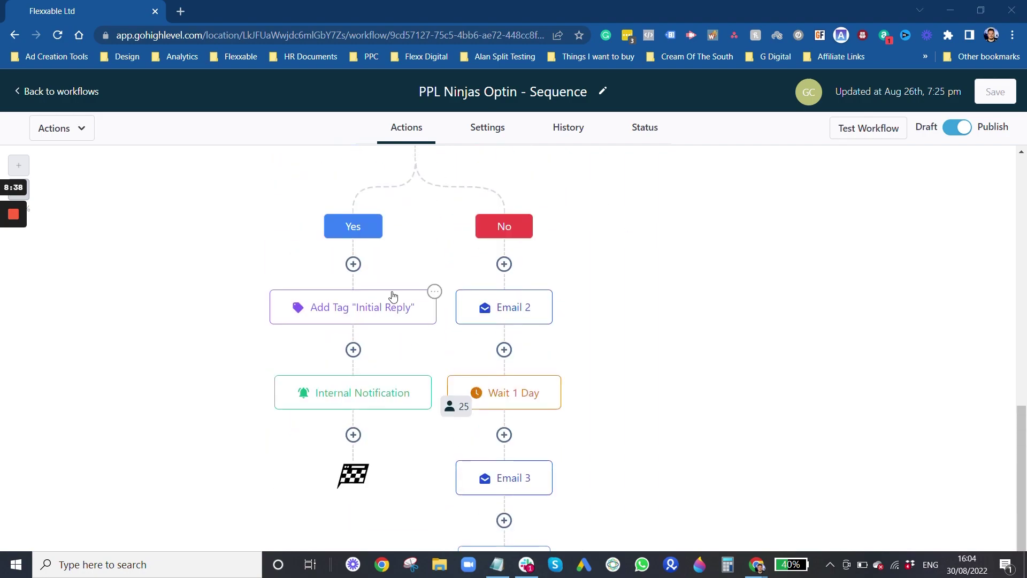
{"action": "scroll", "coordinate": [410, 289], "scroll_direction": "up", "scroll_amount": 8}
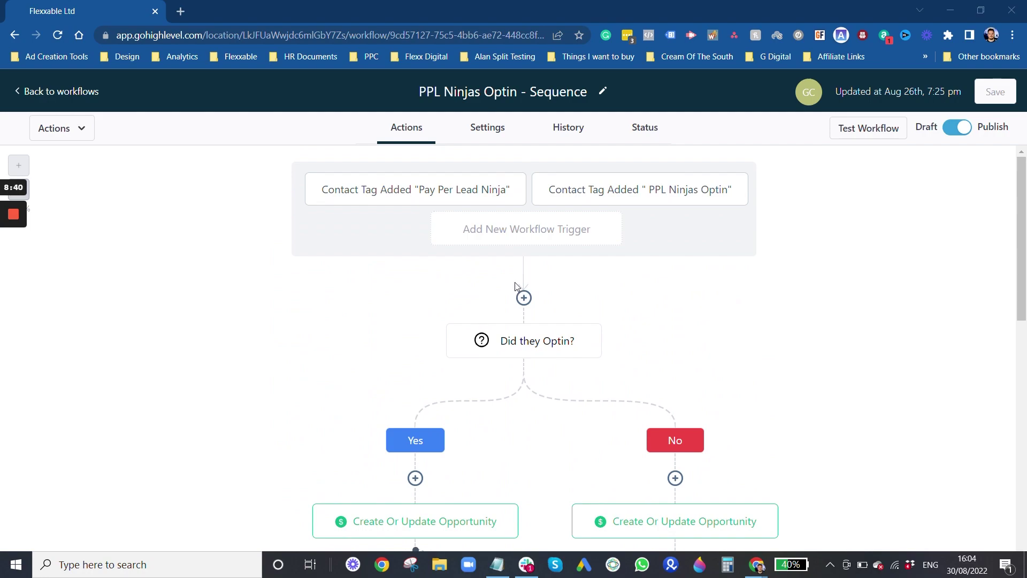